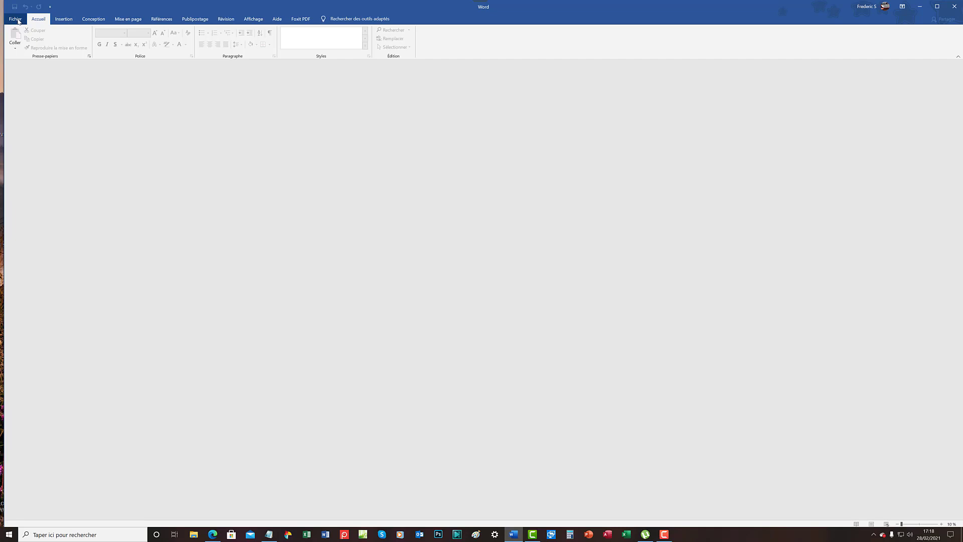
Check the automatic correction settings on the Vérification page of the Word options, then close the options.
left_click(16, 19)
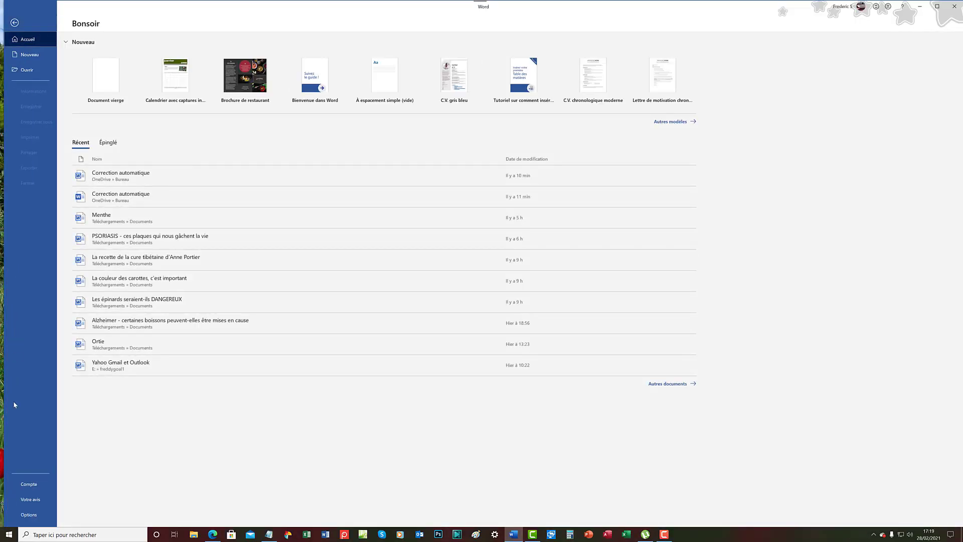
left_click(28, 517)
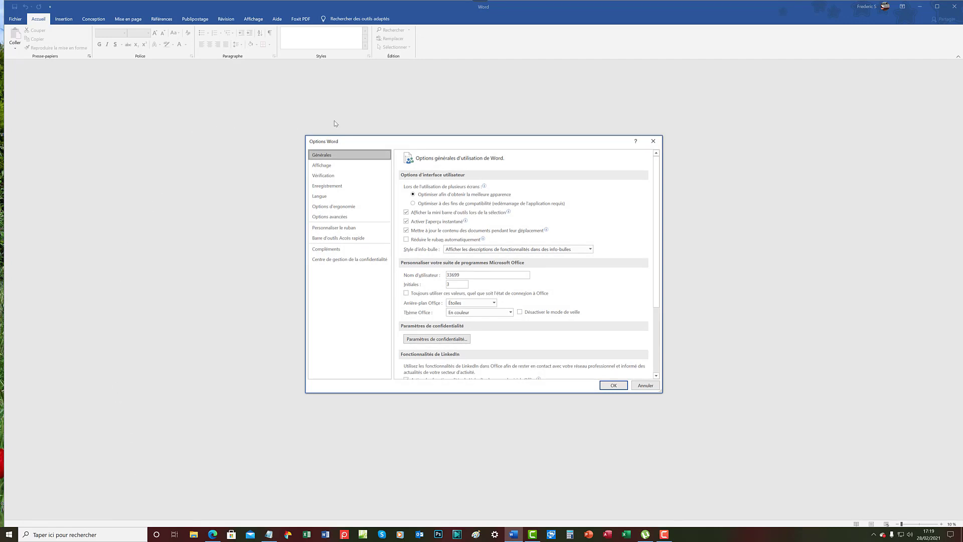
left_click(326, 178)
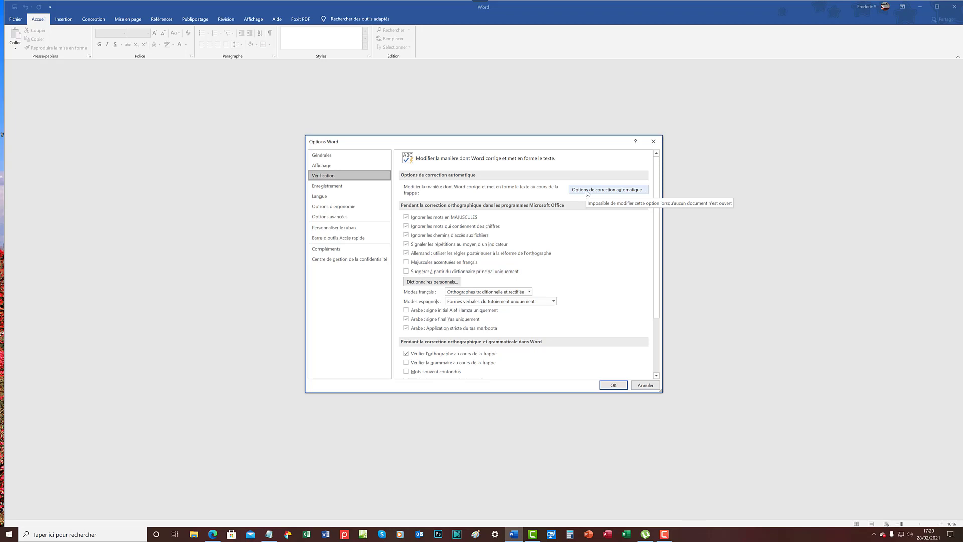
left_click(659, 143)
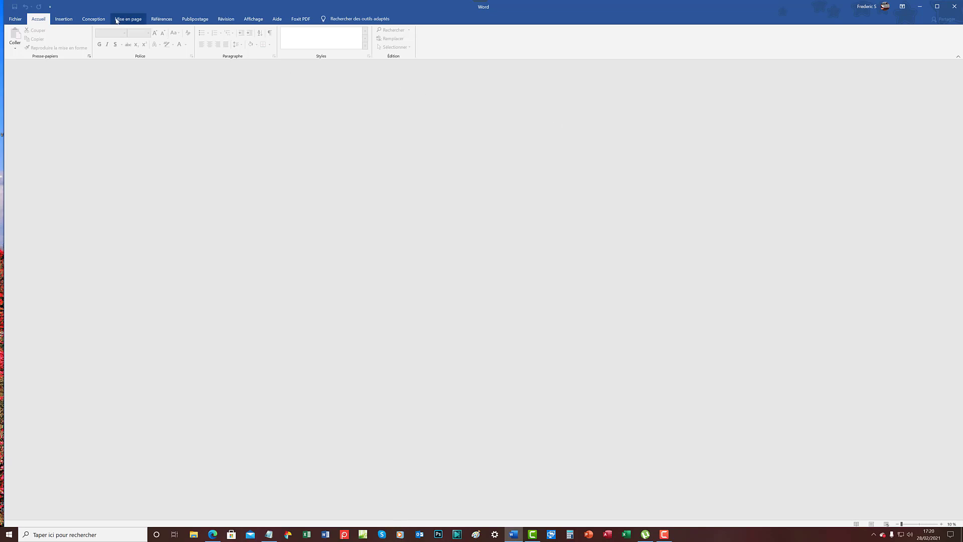
Create a new blank document.
left_click(22, 19)
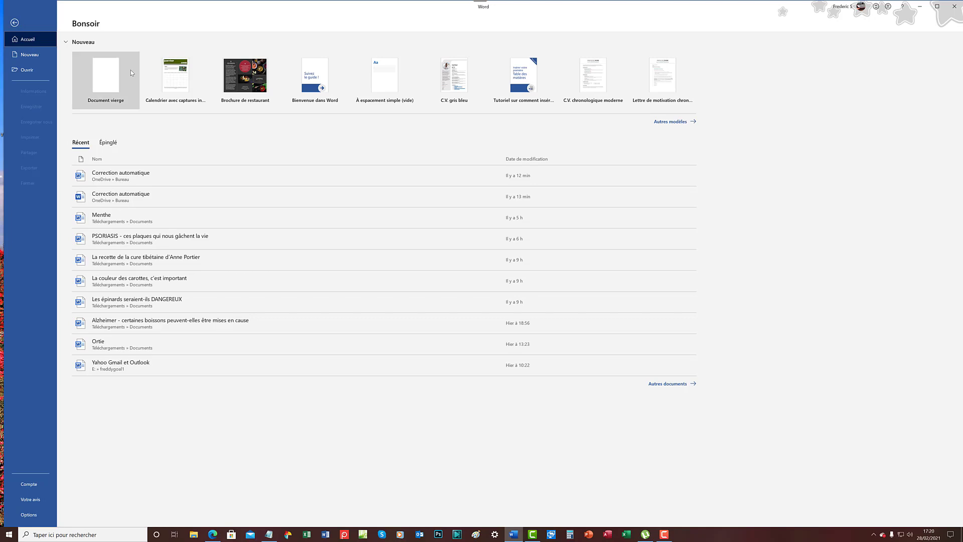
left_click(15, 23)
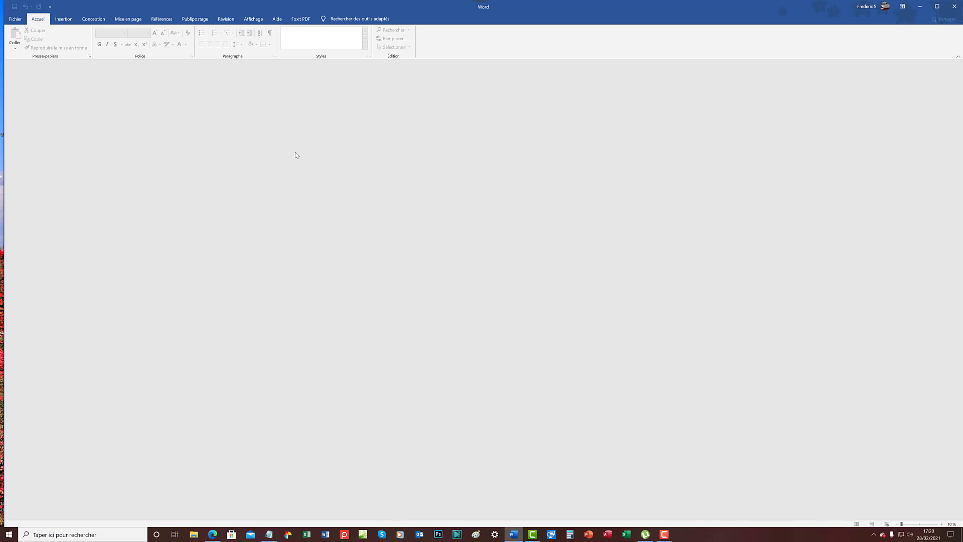
key("ctrl+n")
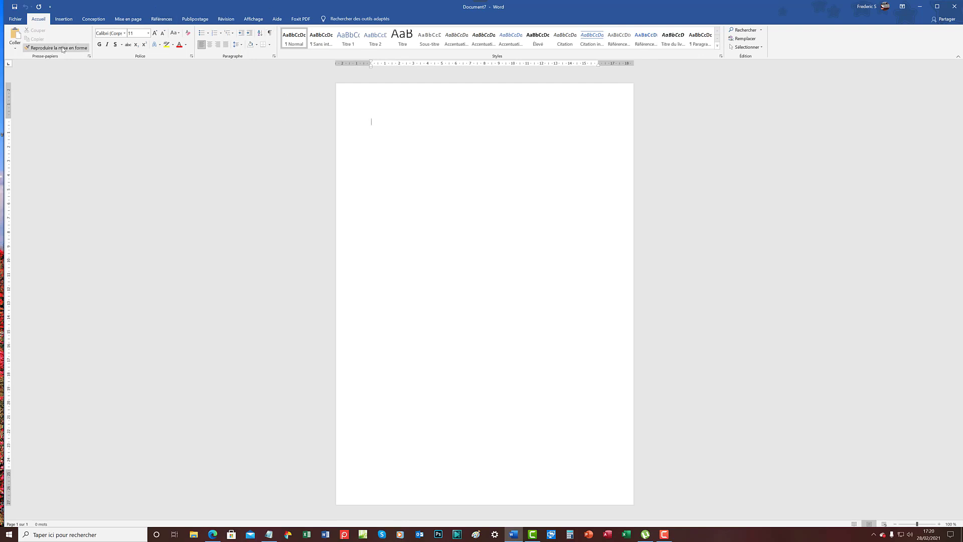
Begin saving the document to the OneDrive Bureau folder under the file name "correction automatique".
left_click(16, 21)
left_click(44, 123)
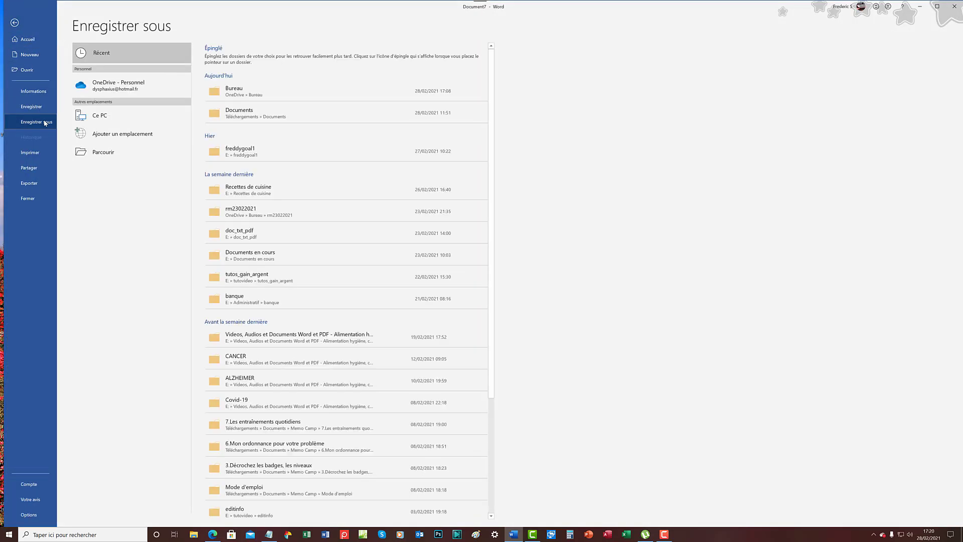
left_click(112, 152)
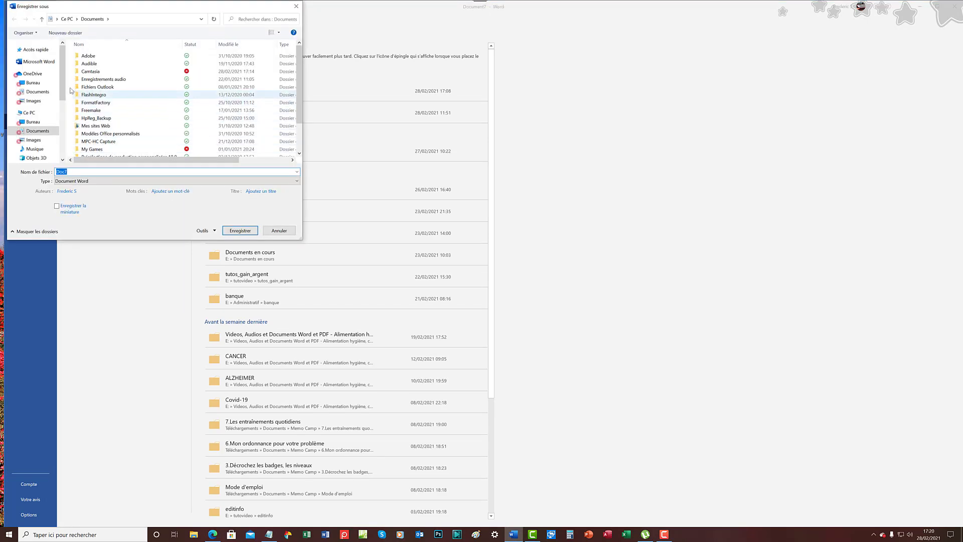
left_click(33, 83)
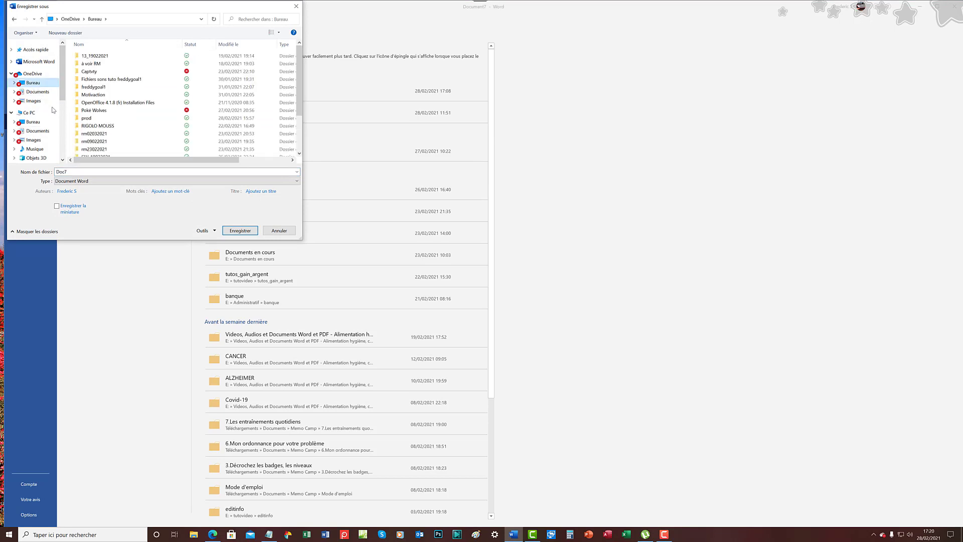
left_click(72, 171)
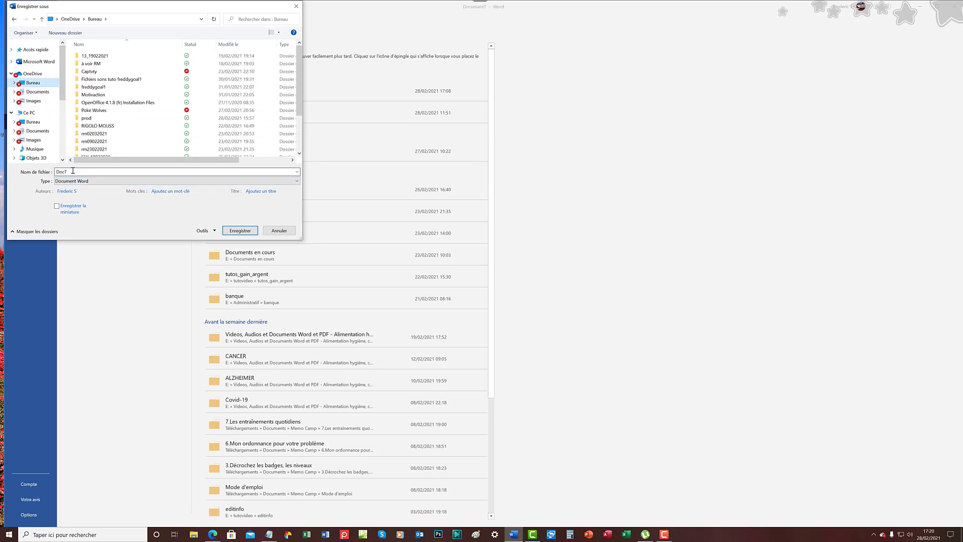
double_click(72, 171)
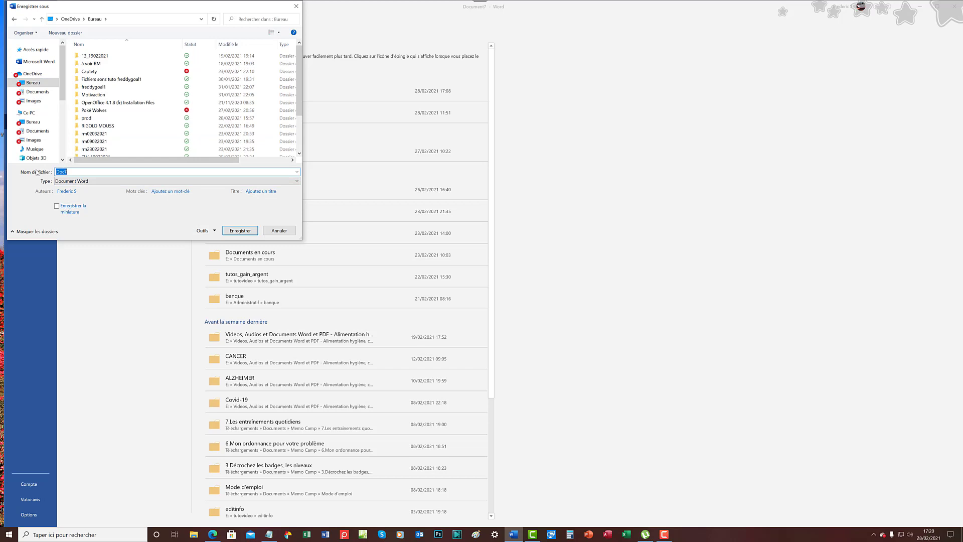
type("c")
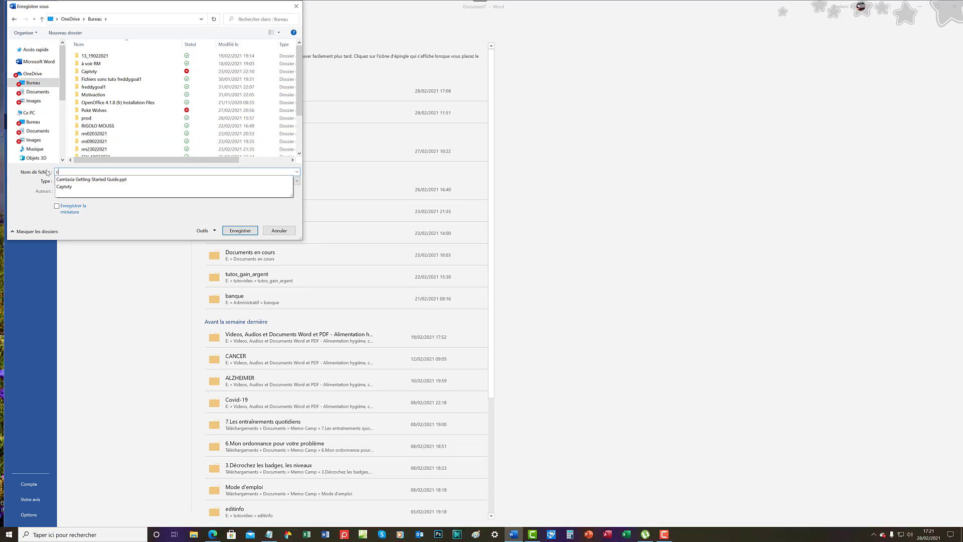
type("orrection a")
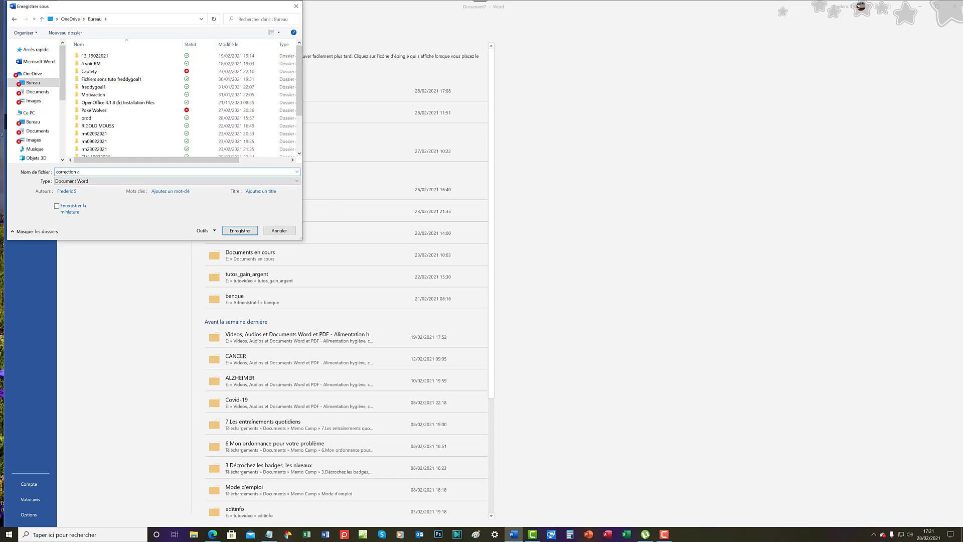
type("utomatique")
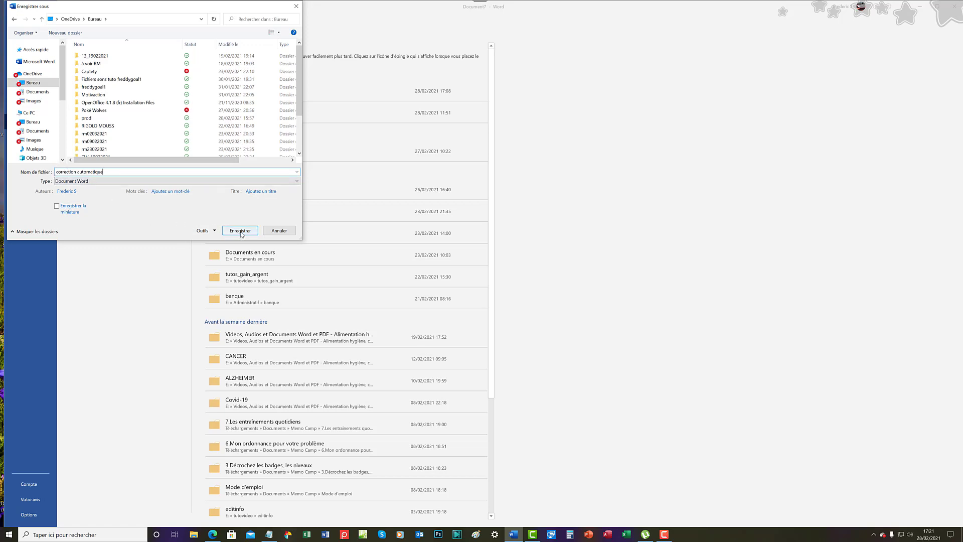
Save the file in the Document Word 97-2003 format and dismiss the blocked-upload notification.
left_click(296, 184)
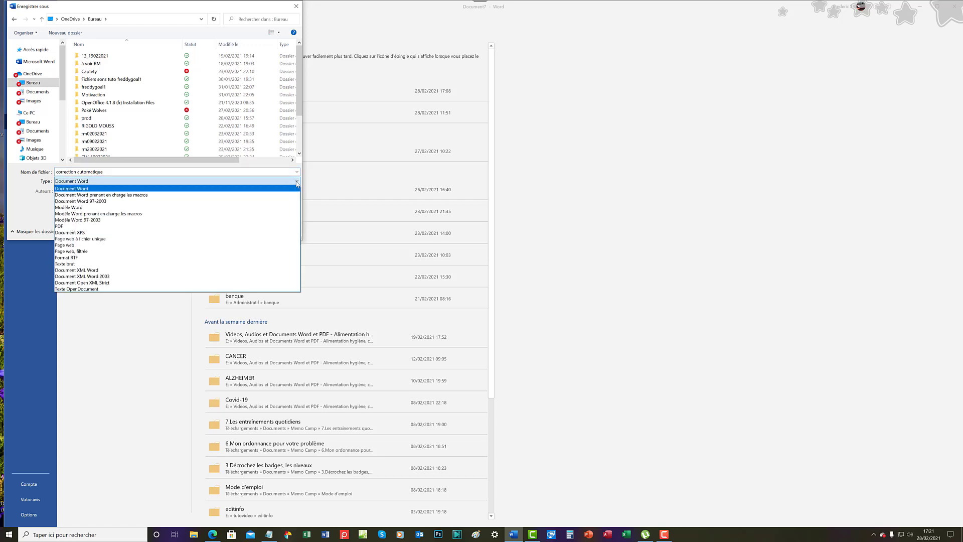
left_click(114, 202)
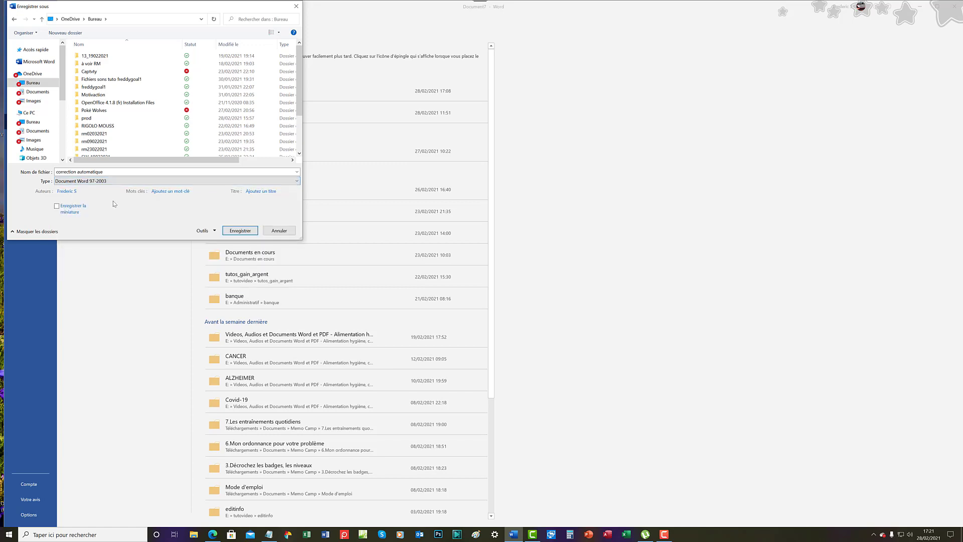
left_click(240, 230)
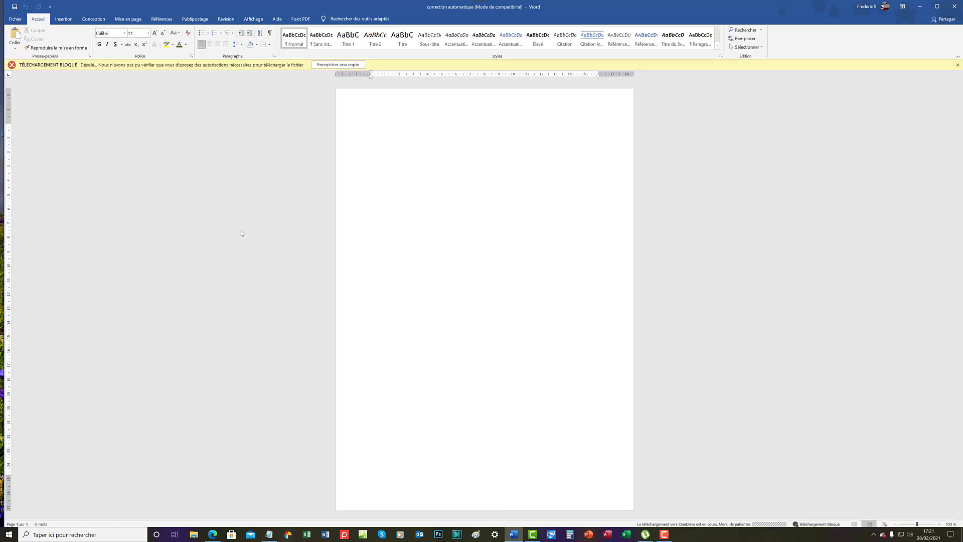
left_click(957, 65)
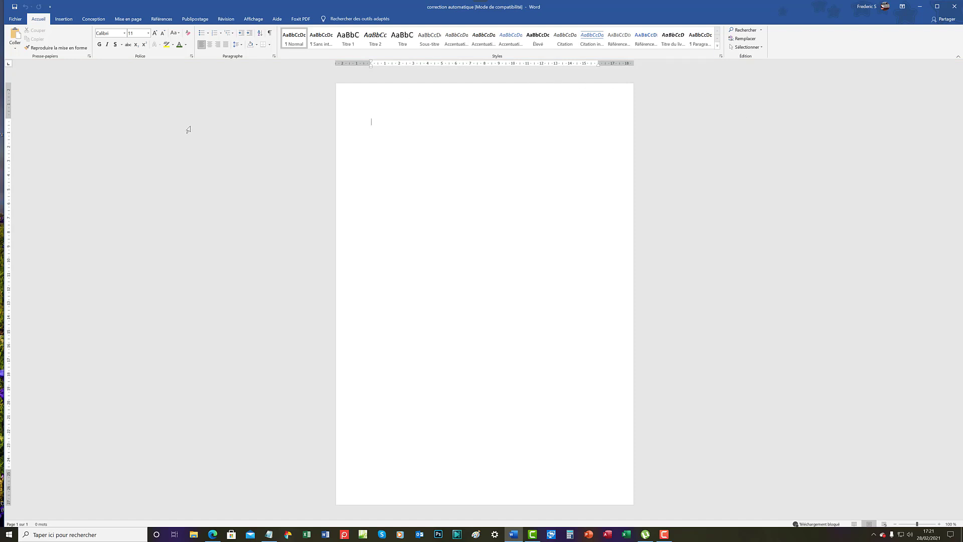
Open the automatic correction options from the Vérification page of the Word options.
left_click(15, 20)
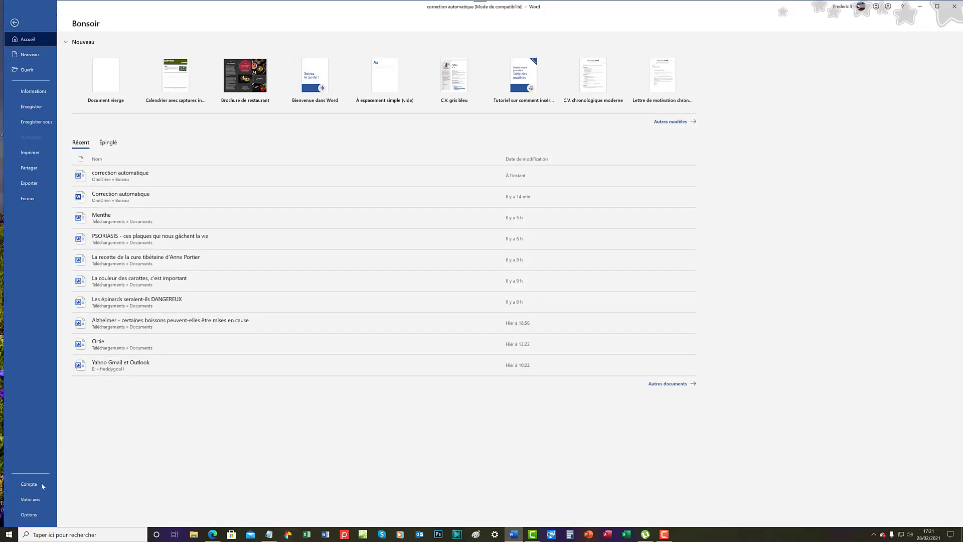
left_click(29, 514)
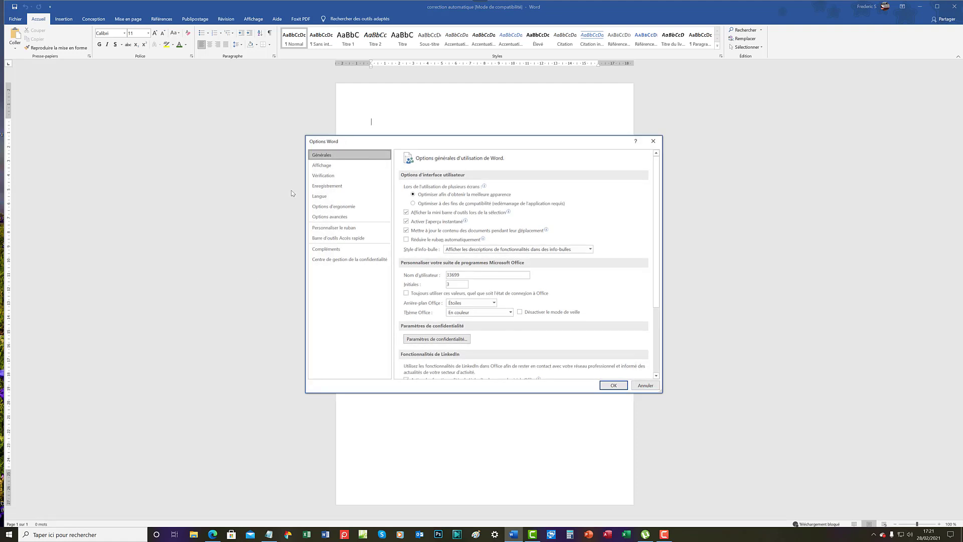
left_click(328, 175)
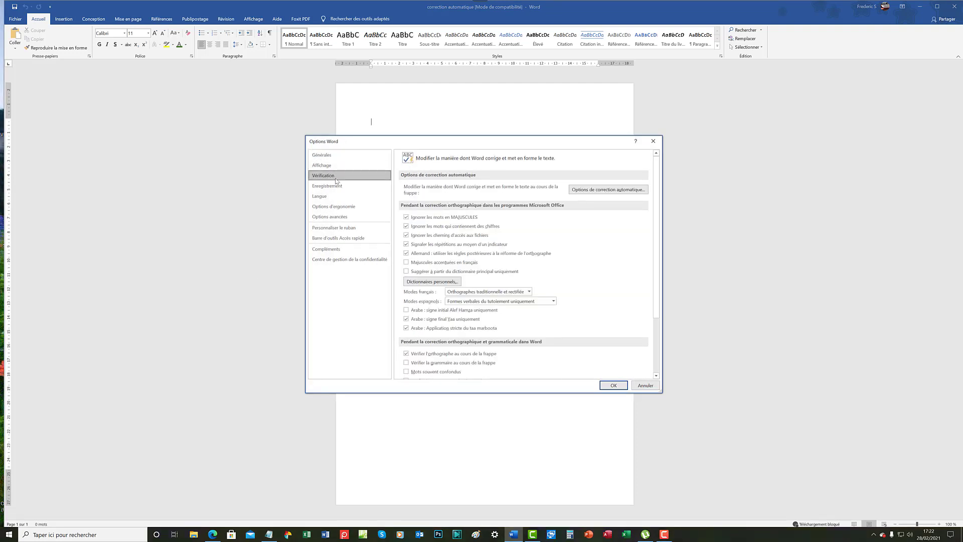
left_click(608, 190)
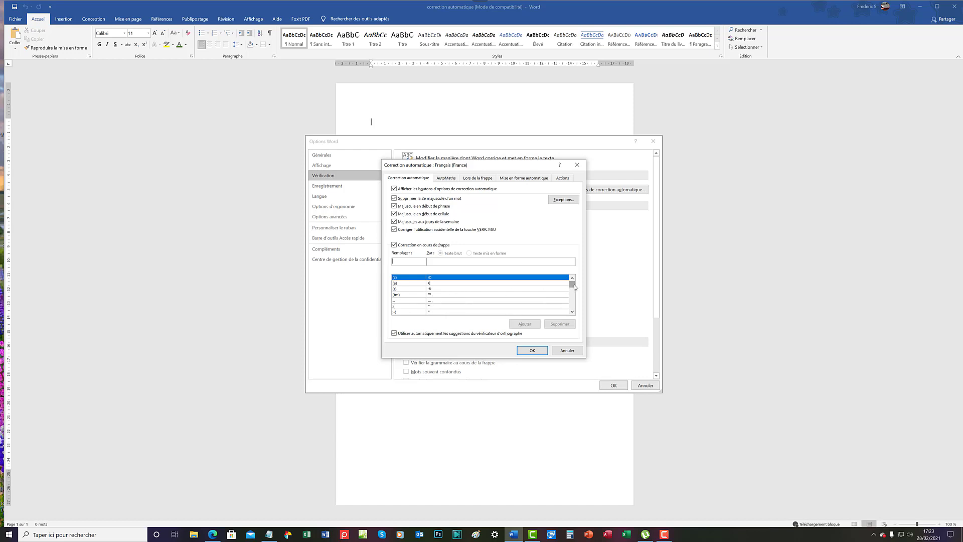
Examine the replacement entries for the frowning and smiling emoticons in the correction list, then close the options and the notification.
left_click_drag(573, 284, 573, 284)
left_click(396, 307)
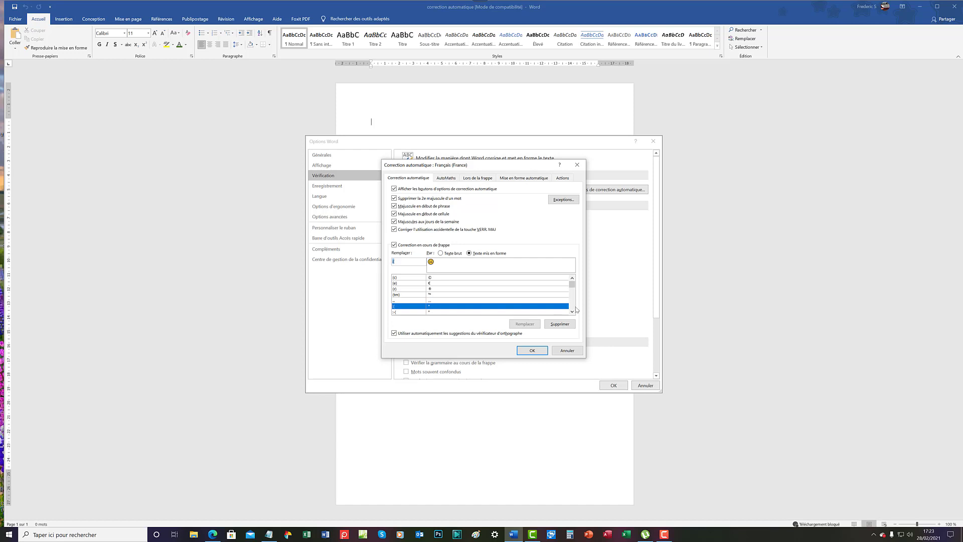
left_click(572, 312)
left_click(573, 312)
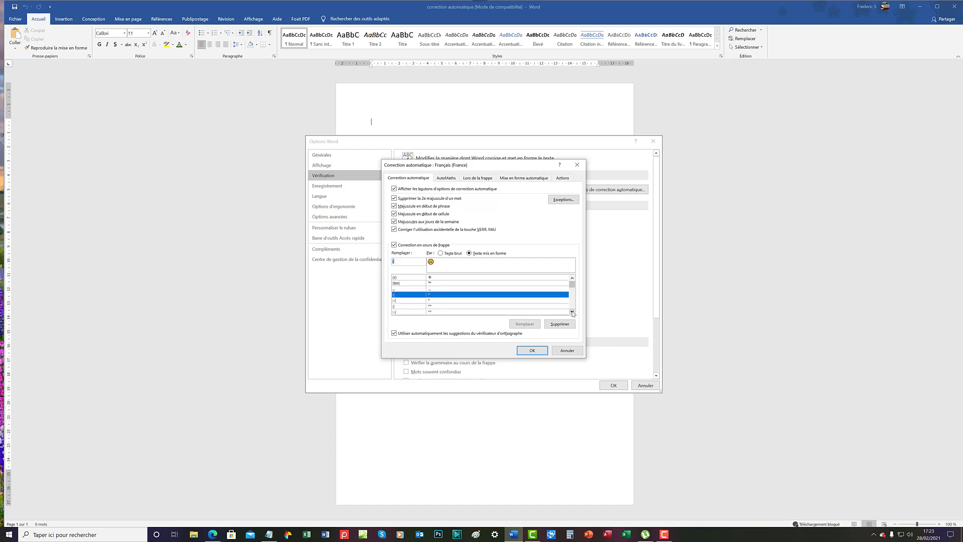
left_click(573, 312)
left_click(572, 312)
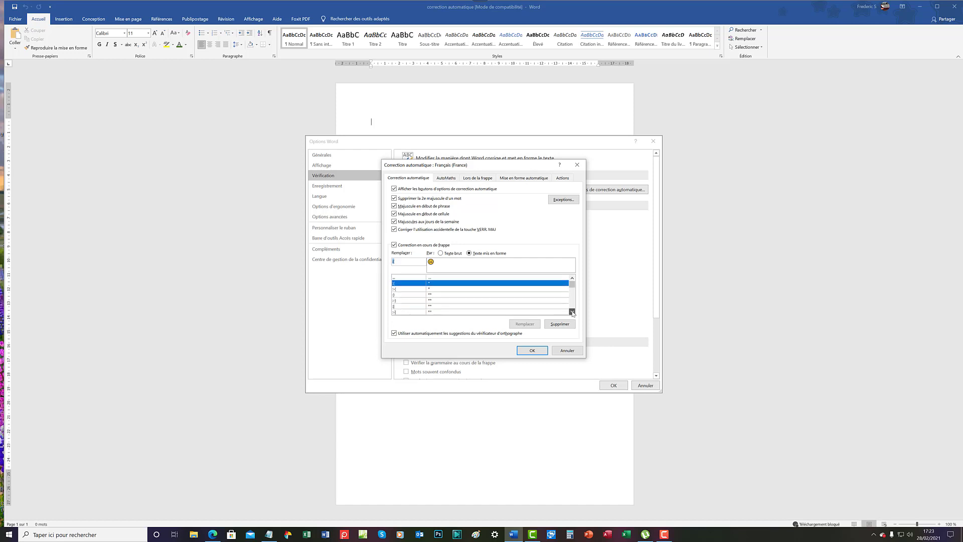
left_click(399, 295)
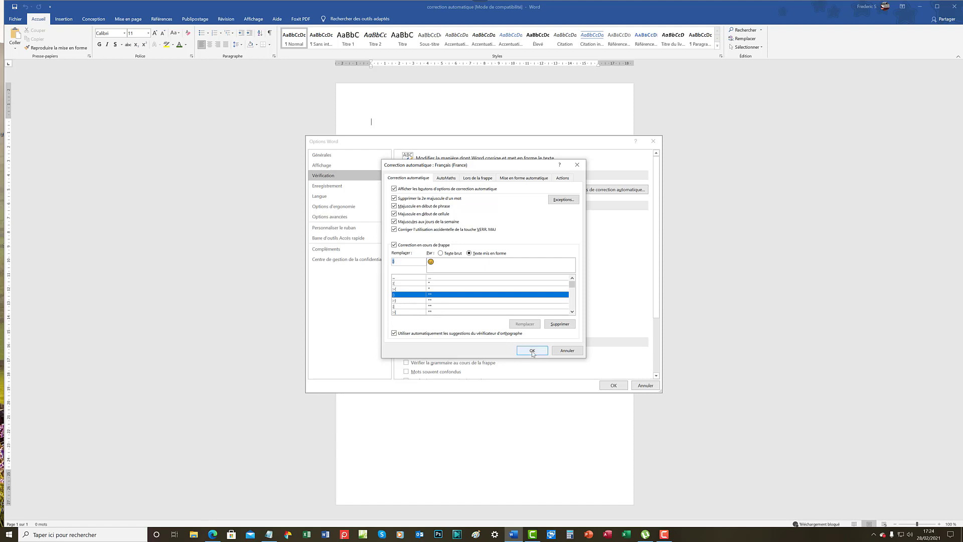
left_click(533, 351)
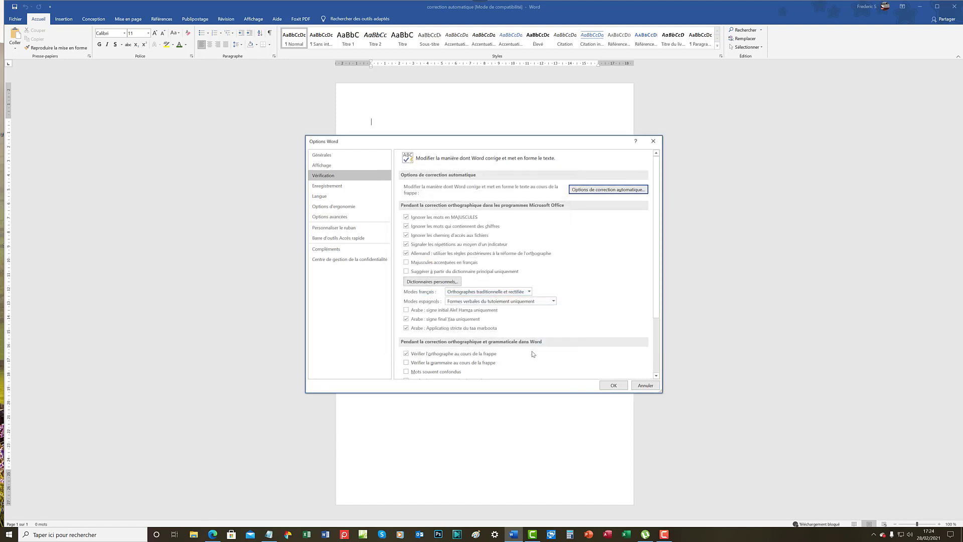
left_click(614, 385)
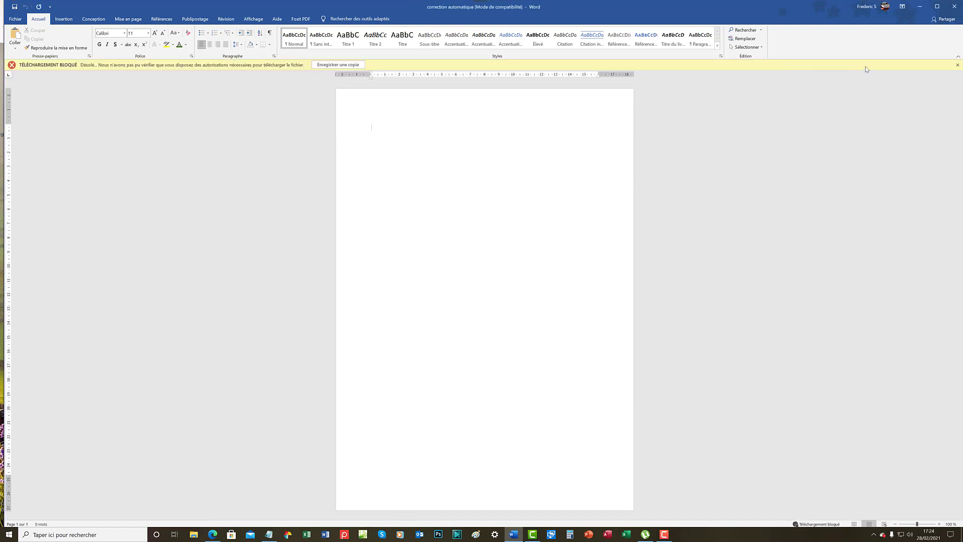
left_click(958, 65)
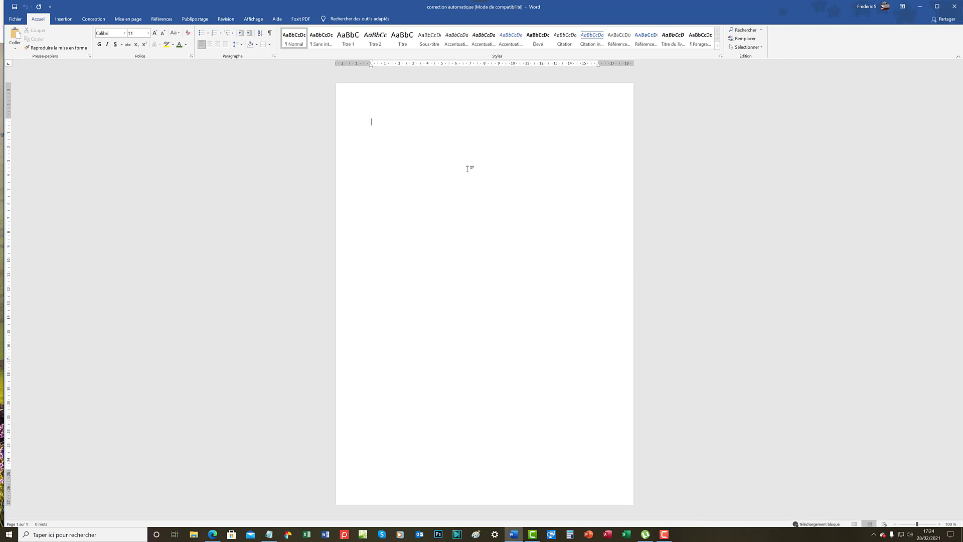
Use automatic correction codes to enter ©, € twice, ™, a smiling face and a frowning face on separate lines.
type("(")
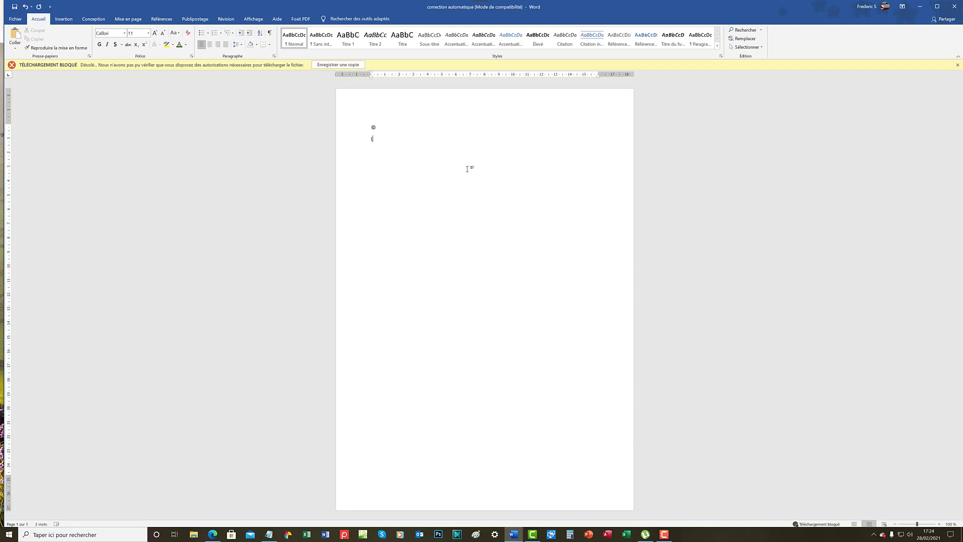
type("e)")
key("Return")
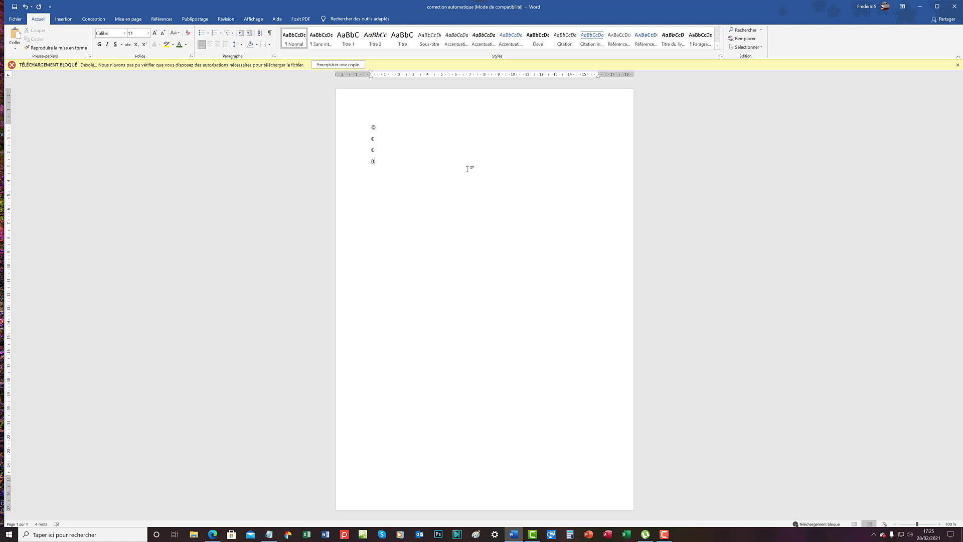
type("m)")
Set the font size of all six symbol lines to 20.
left_click_drag(384, 185, 355, 131)
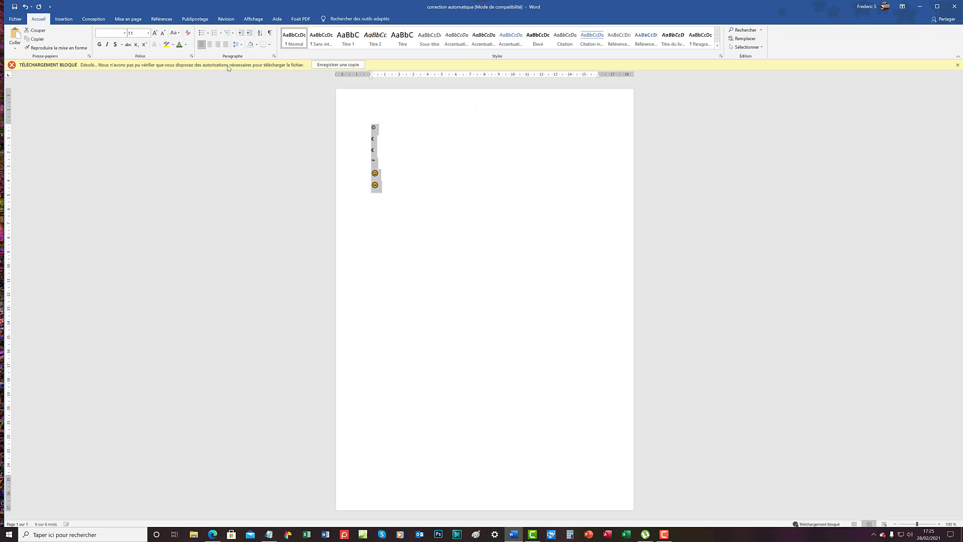
left_click(148, 33)
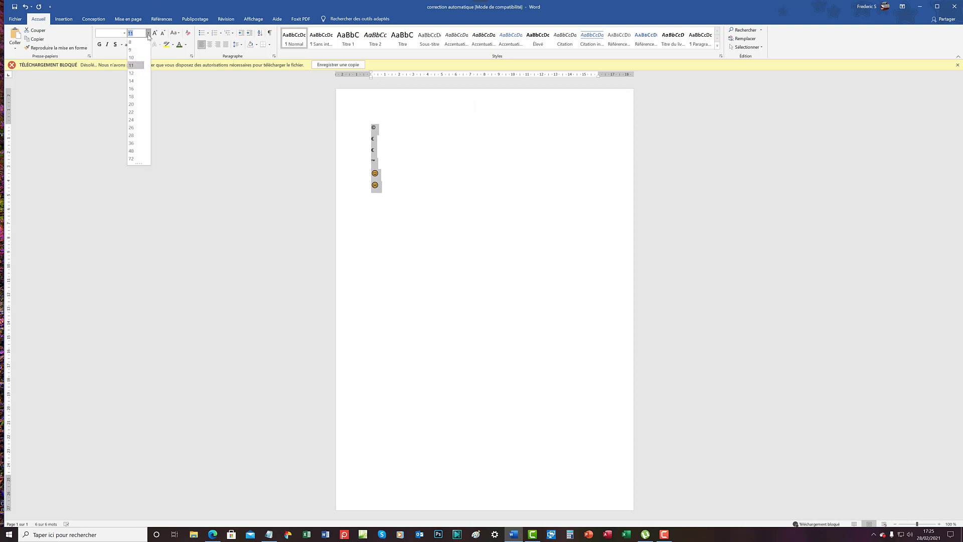
left_click(139, 104)
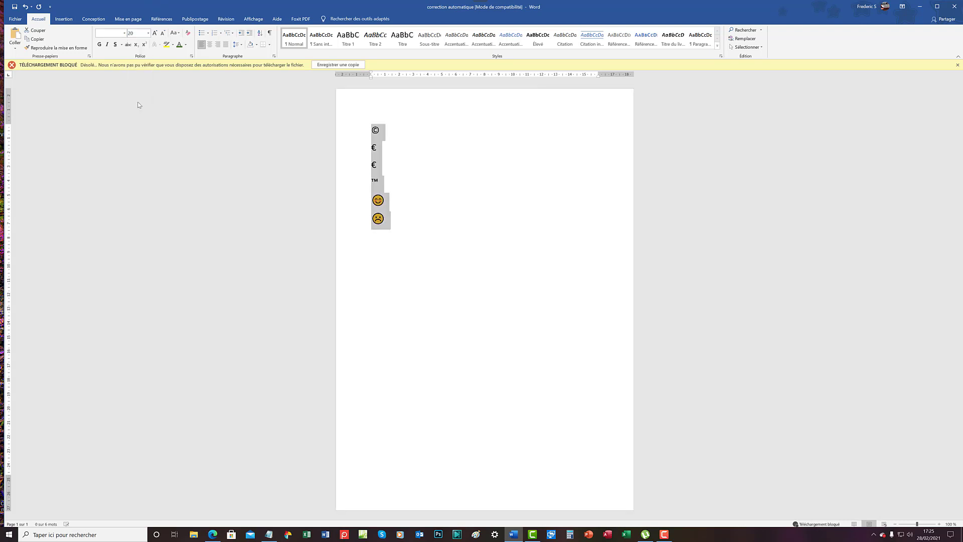
left_click(462, 161)
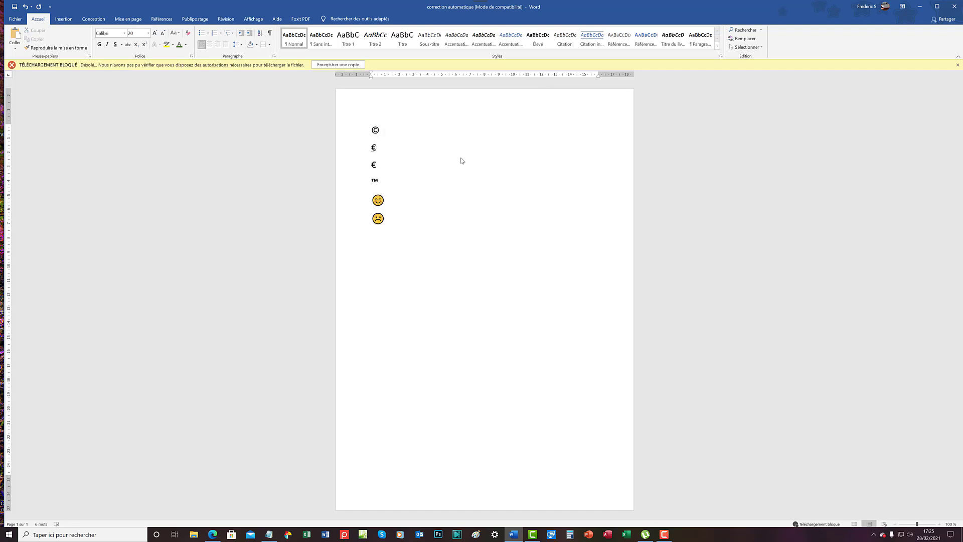
left_click(370, 159)
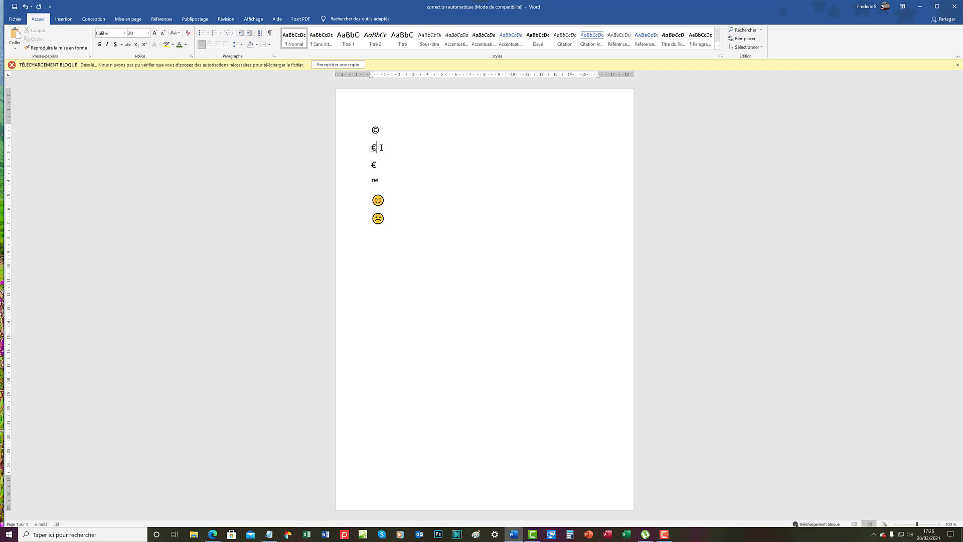
key("Down")
Close the notification and write "Abonnez-vous s'il vous plaît" below the frowning face, leaving one blank line between them.
left_click(390, 218)
left_click(957, 65)
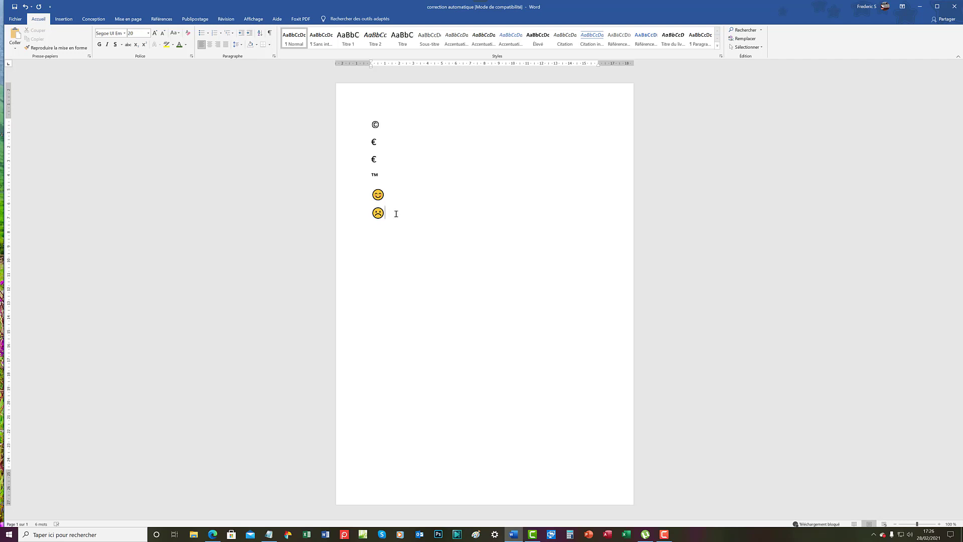
key("Return")
key("Return")
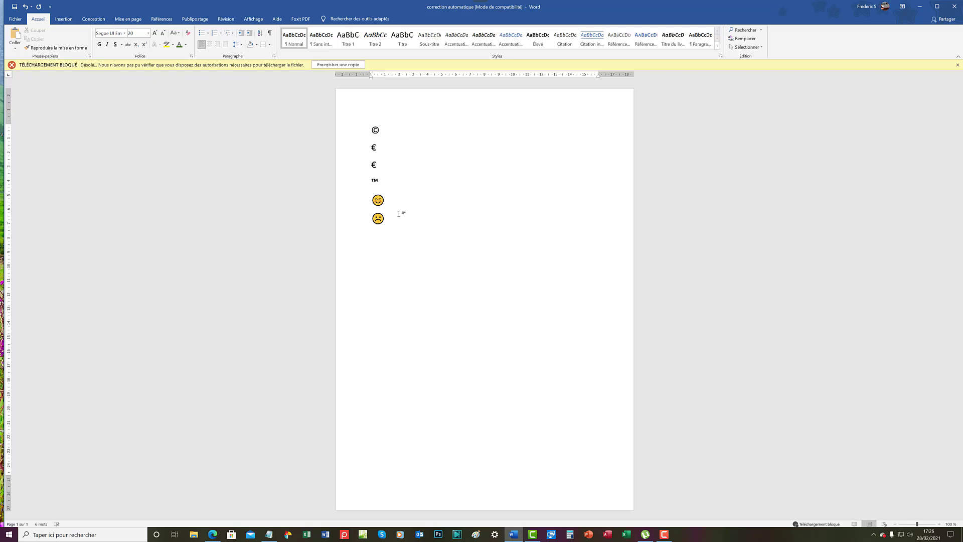
type("Ab")
type("onnez")
type("-vous ")
type("s'i")
type("l vous ")
type("p")
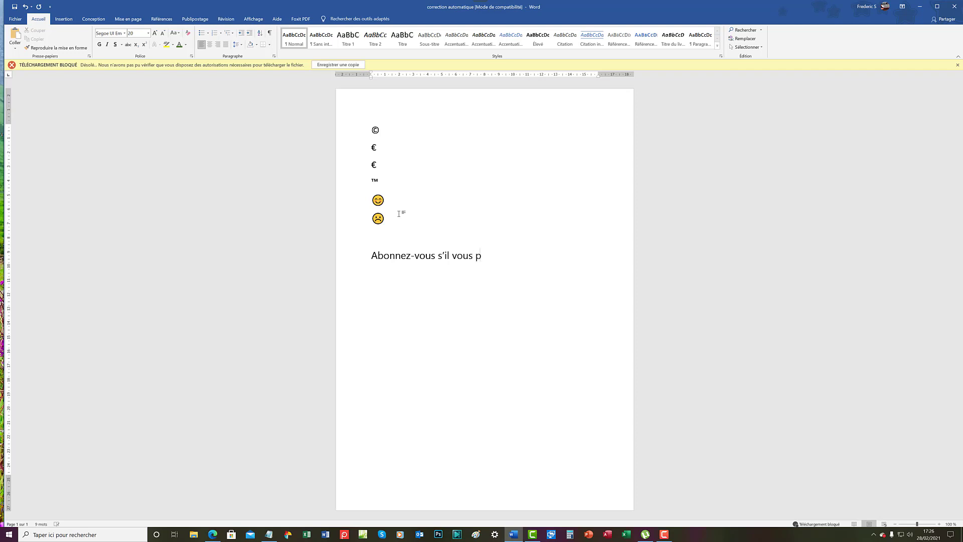
type("lait")
key("BackSpace")
key("BackSpace")
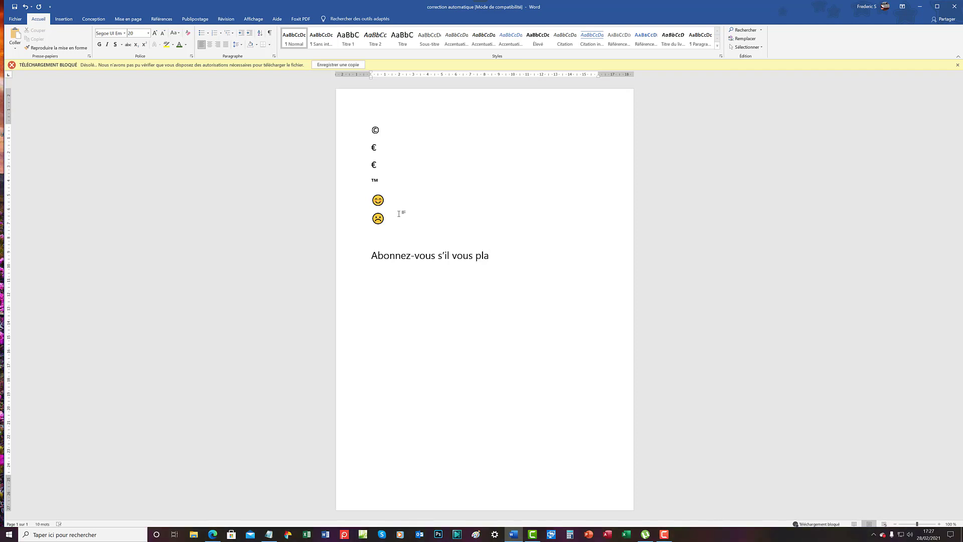
type("ît")
left_click(14, 20)
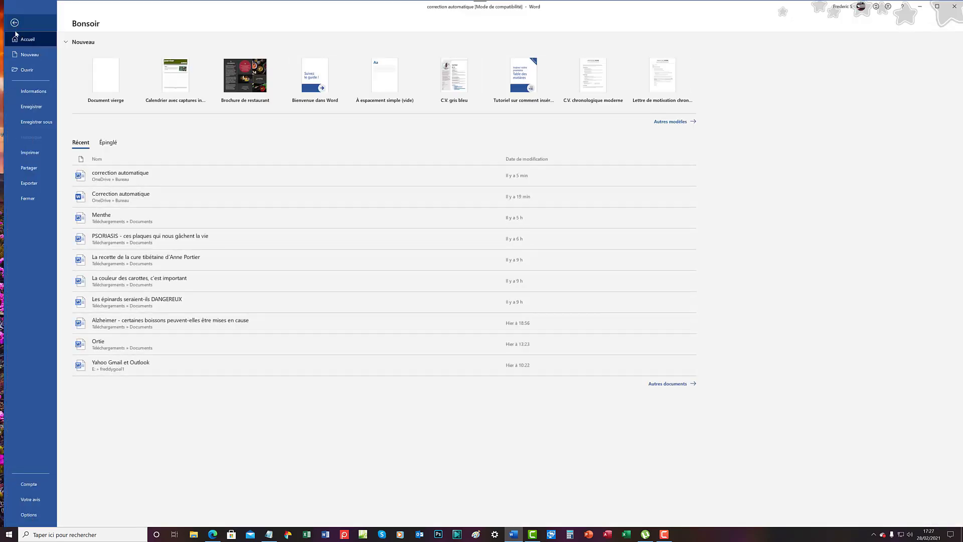
left_click(29, 514)
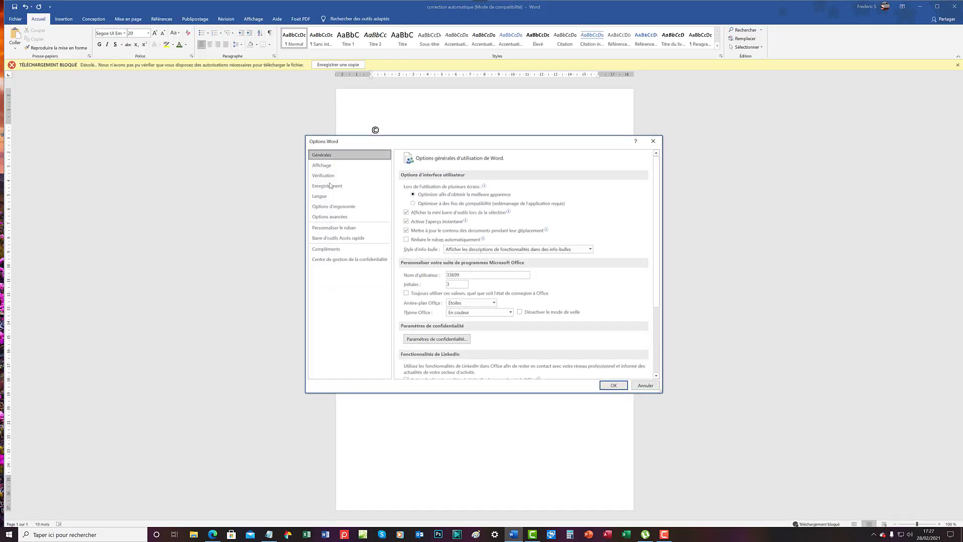
left_click(337, 176)
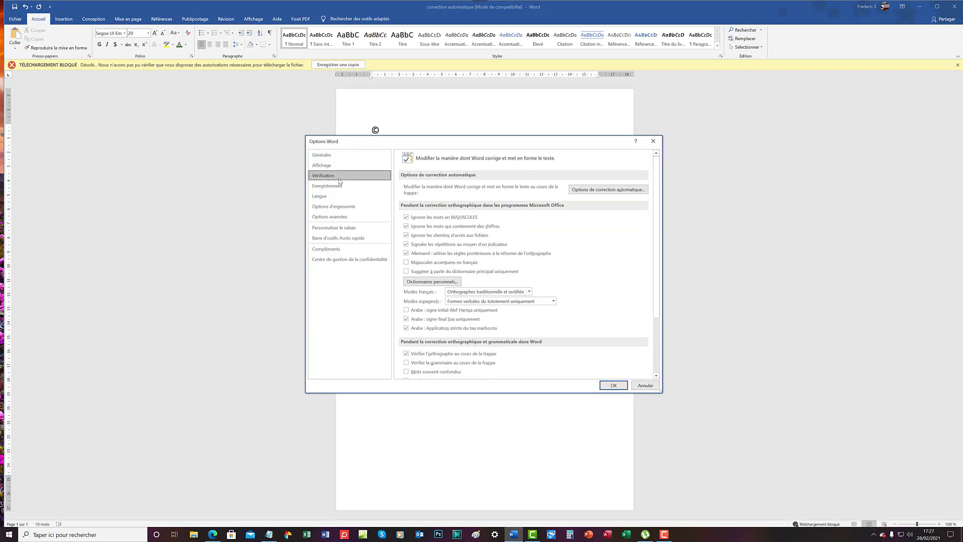
left_click(591, 190)
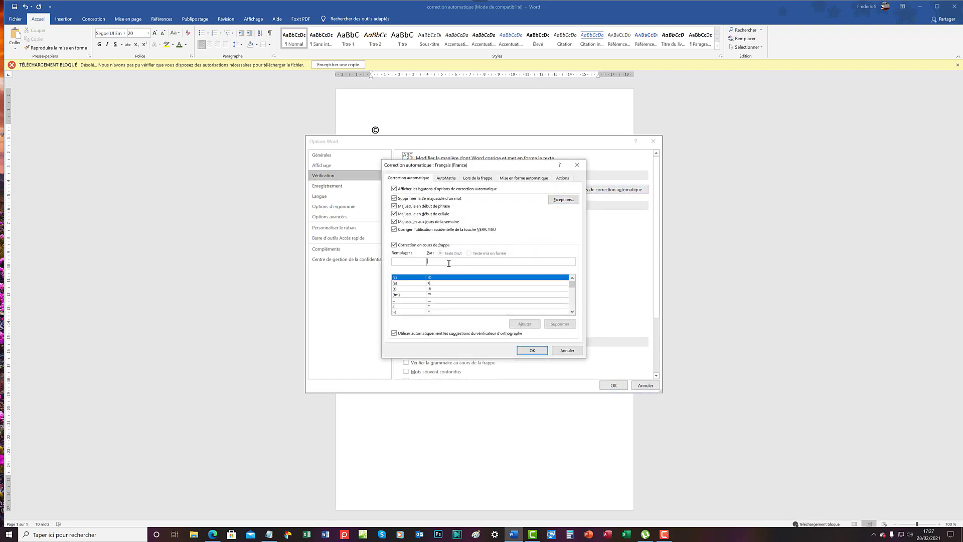
left_click(577, 165)
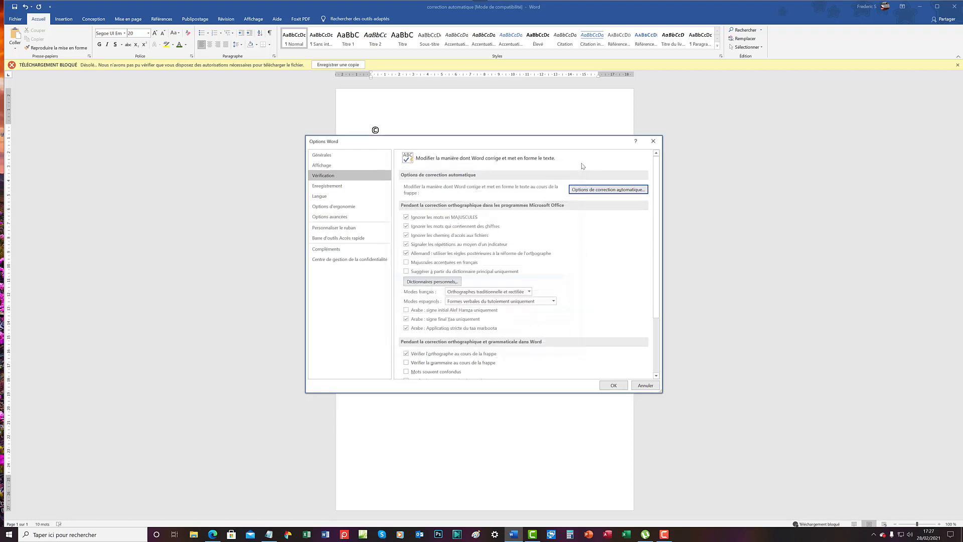
left_click(653, 141)
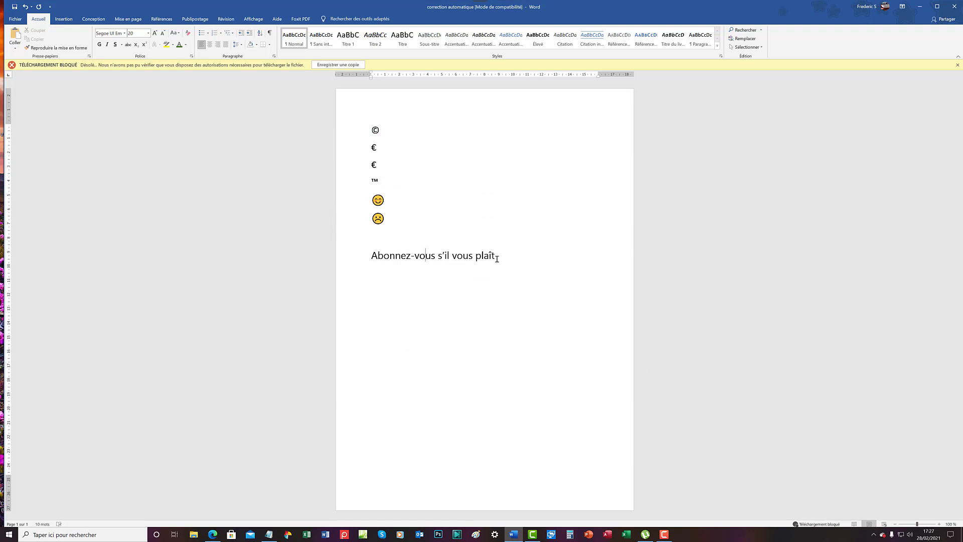
Select the sentence "Abonnez-vous s'il vous plaît" and open the automatic correction options from the Vérification page of the Word options.
left_click_drag(496, 257, 384, 257)
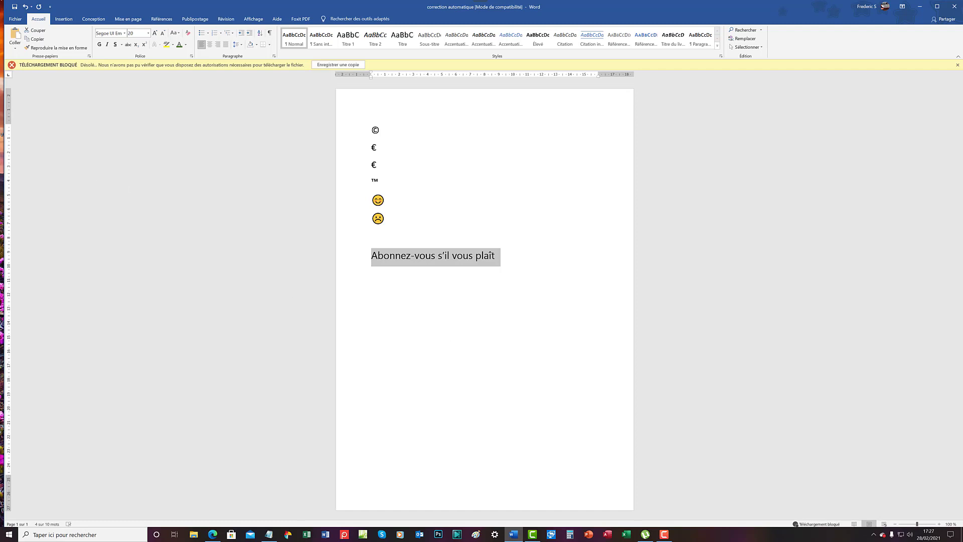
left_click(18, 20)
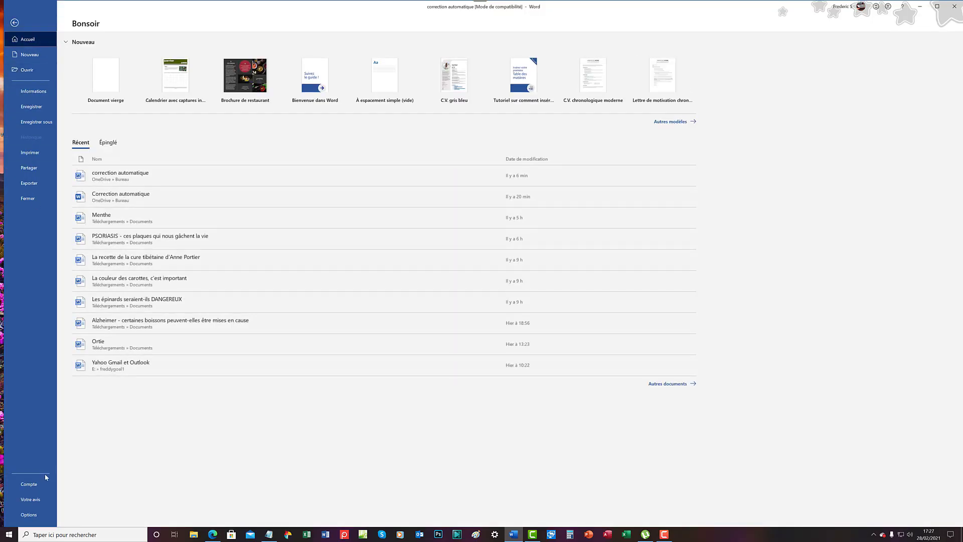
left_click(31, 514)
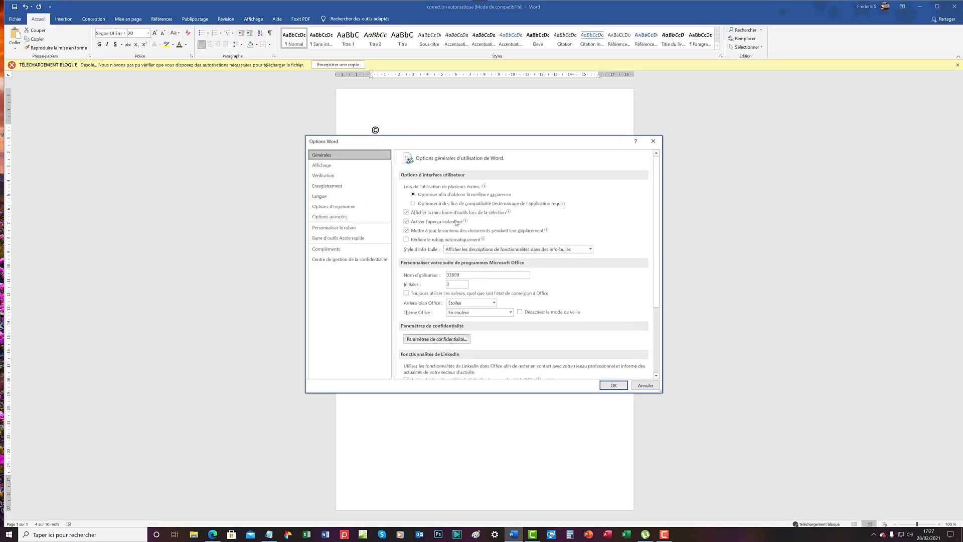
left_click(354, 176)
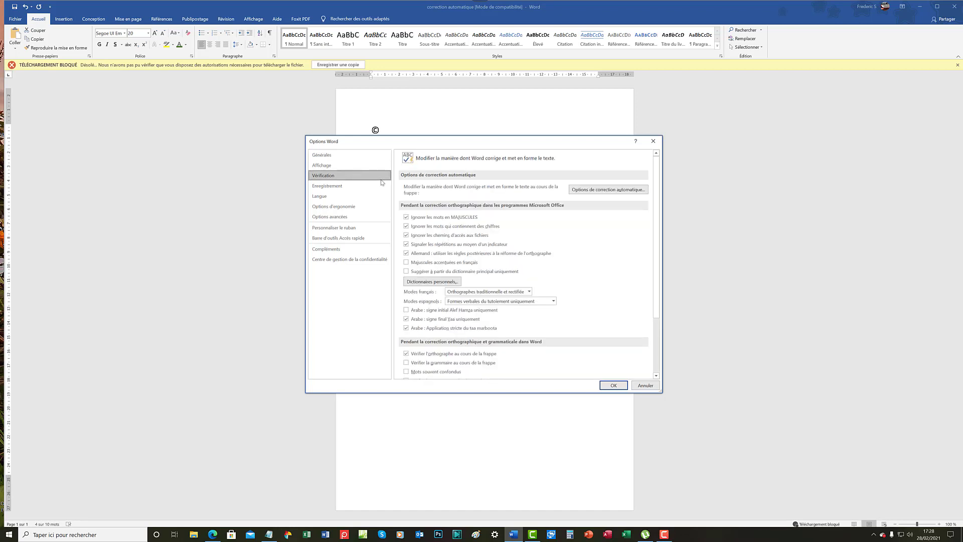
left_click(616, 189)
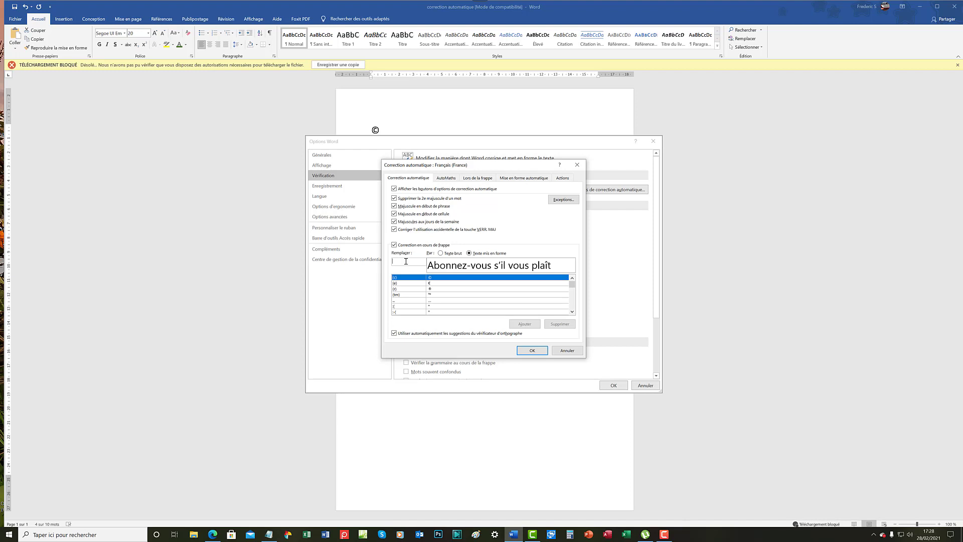
Add a correction entry that replaces "avsvp" with the selected sentence as formatted text.
type("a")
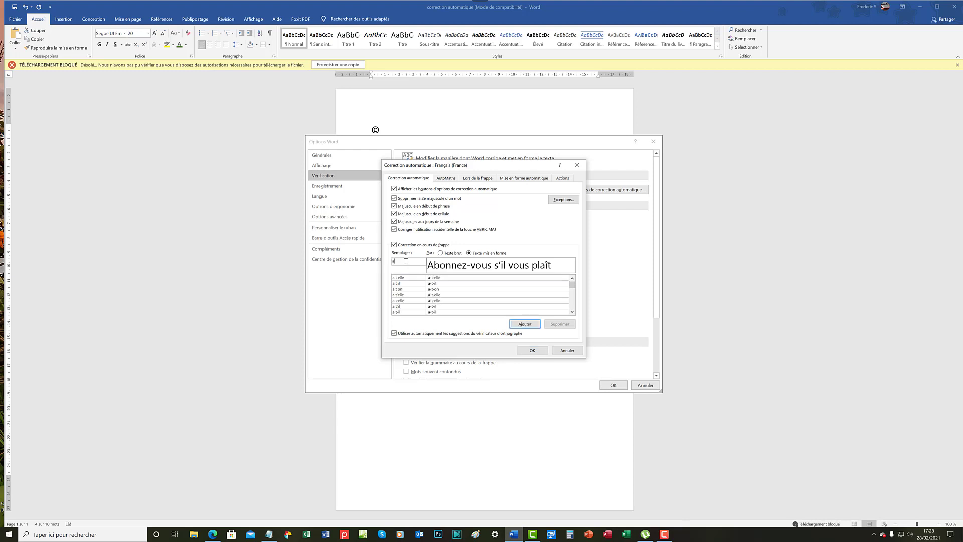
type("vsvp")
left_click(532, 325)
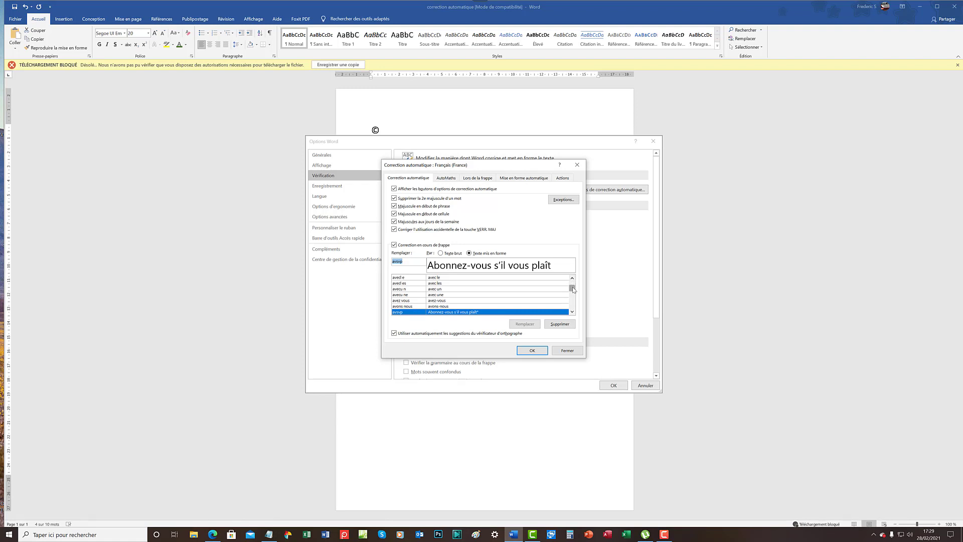
Look through the correction list around the new "avsvp" entry, then go back to the beginning of the list.
left_click_drag(573, 288, 573, 287)
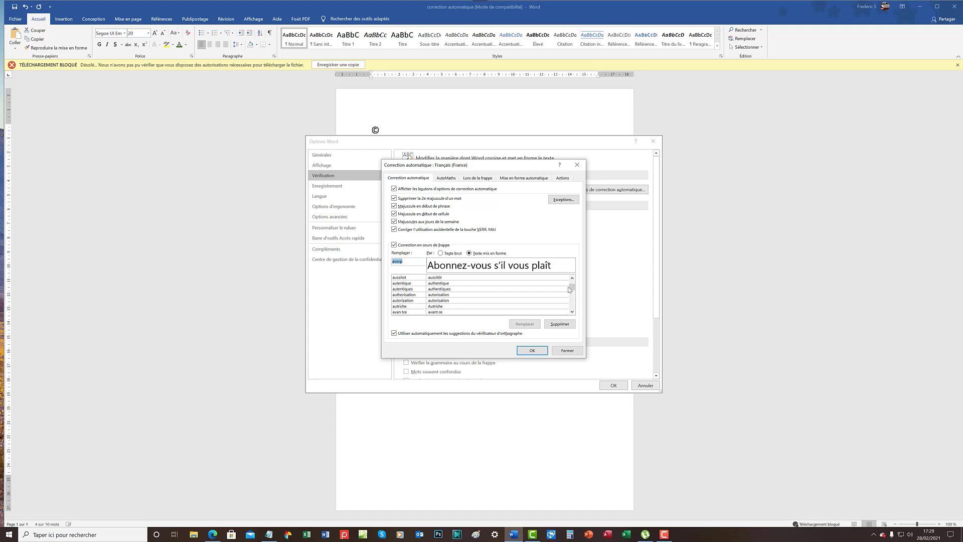
left_click(572, 311)
left_click(572, 311)
left_click(572, 312)
left_click(572, 311)
left_click(573, 311)
left_click(572, 312)
left_click(572, 311)
left_click(572, 312)
left_click(573, 311)
left_click(573, 312)
left_click(572, 311)
left_click(572, 311)
left_click(573, 311)
left_click(572, 312)
left_click(572, 312)
left_click(573, 311)
left_click(572, 311)
left_click(572, 311)
left_click(572, 312)
left_click(572, 312)
left_click(572, 312)
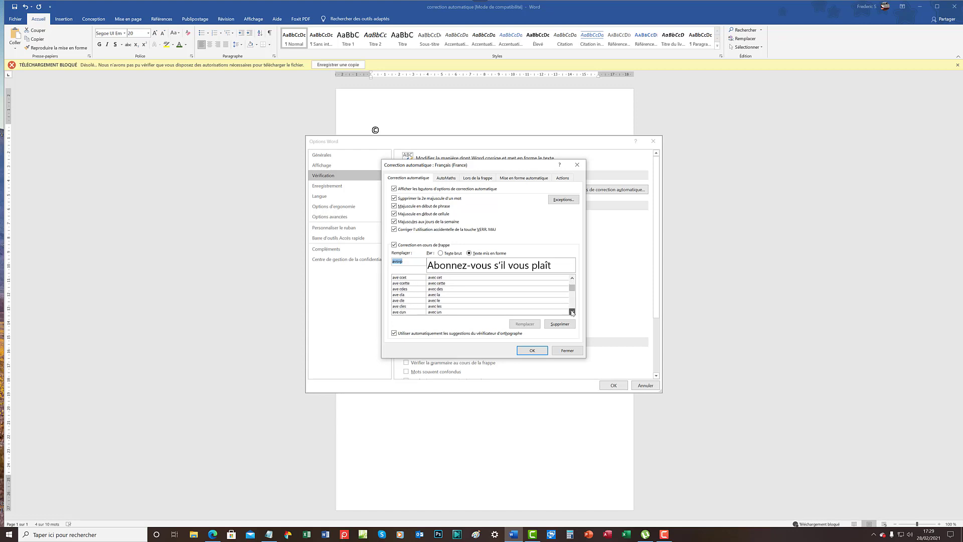
left_click(572, 311)
left_click(572, 312)
left_click(573, 311)
left_click(572, 311)
left_click(572, 312)
left_click(572, 311)
left_click(573, 311)
left_click(573, 311)
left_click(572, 312)
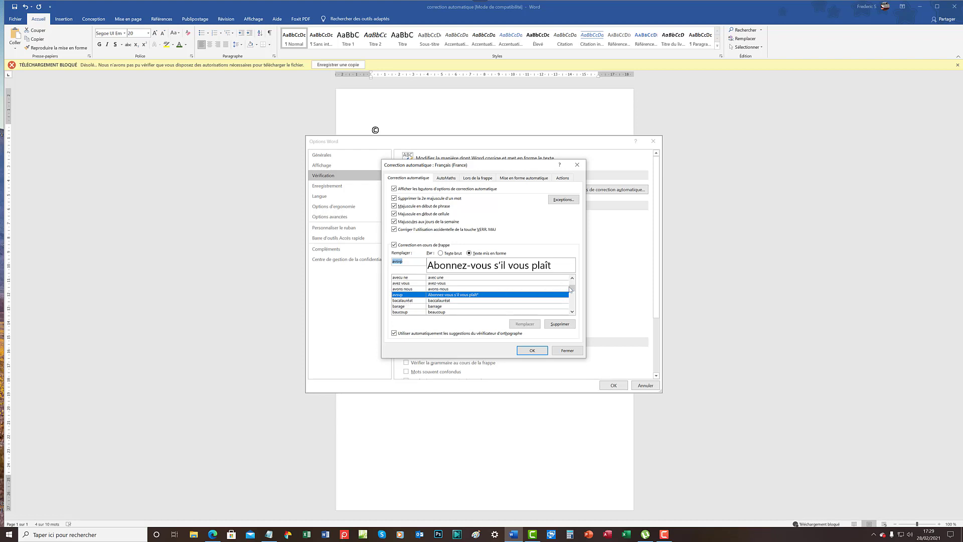
mouse_move(572, 290)
left_mouse_down()
mouse_move(573, 306)
mouse_move(576, 284)
left_mouse_up()
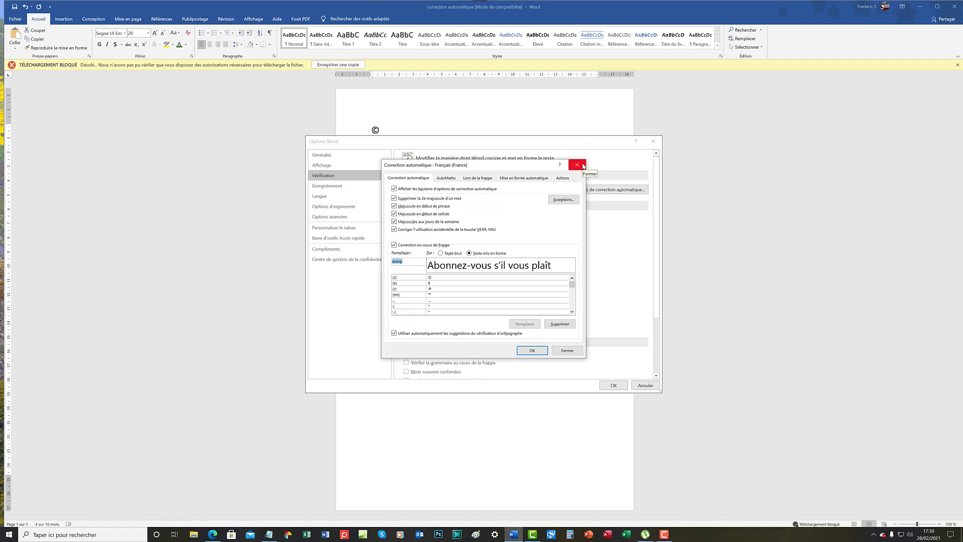
Accept the correction and Word options, then replace the selected sentence by entering the code "avsvp" followed by a new line.
left_click(541, 354)
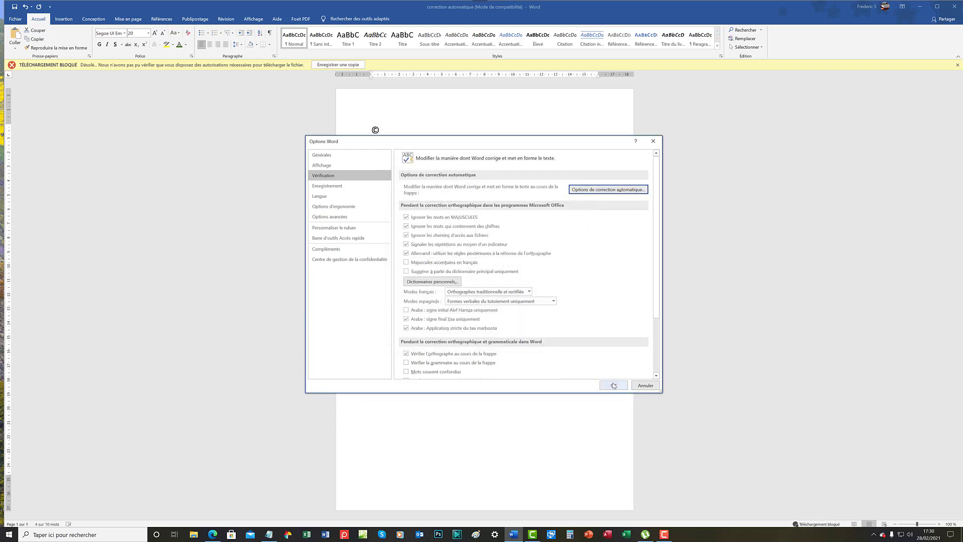
left_click(614, 385)
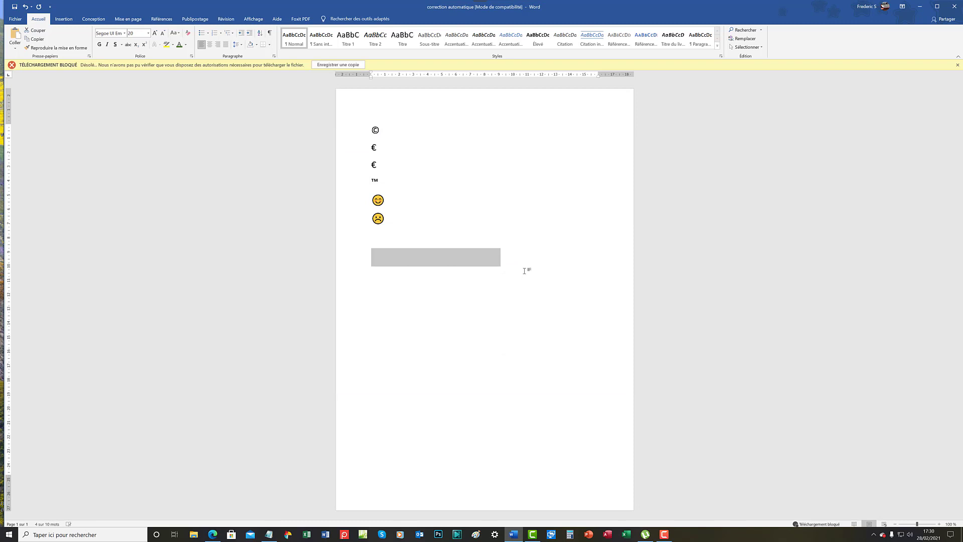
key("Delete")
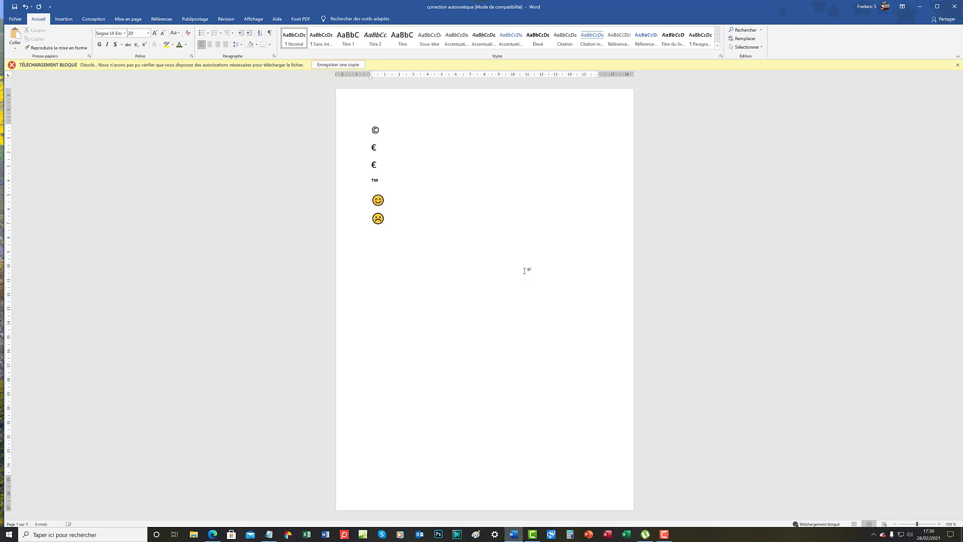
type("avsvp")
key("Return")
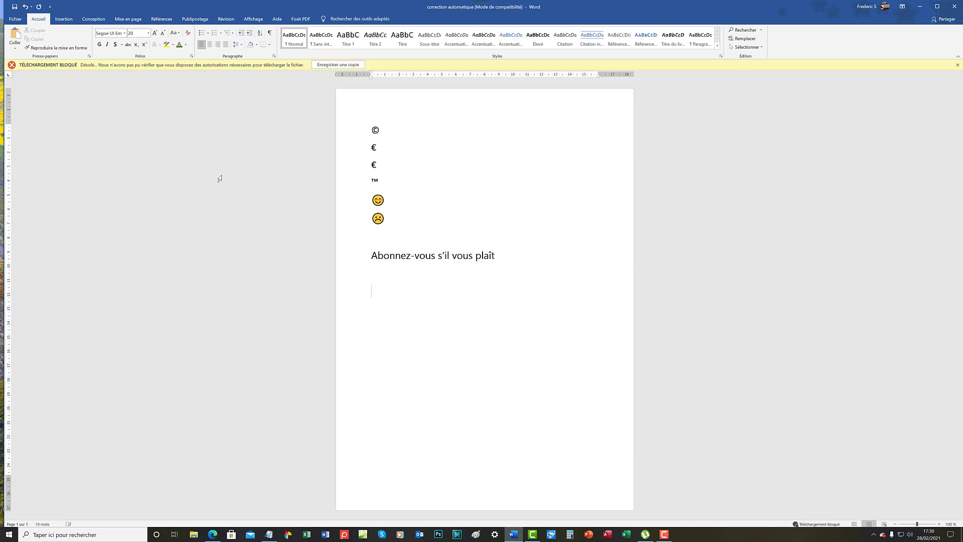
Reopen the automatic correction options from the Vérification page of the Word options.
left_click(15, 20)
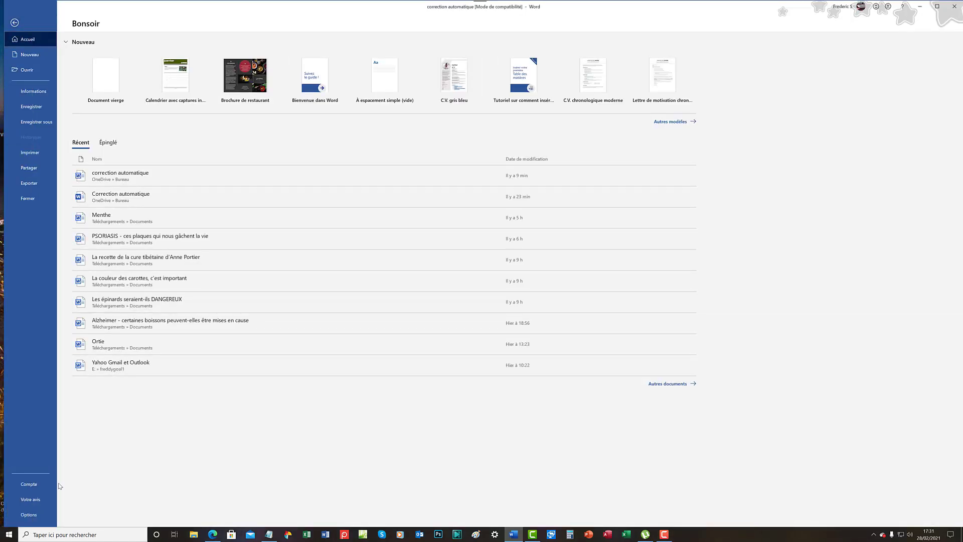
left_click(45, 512)
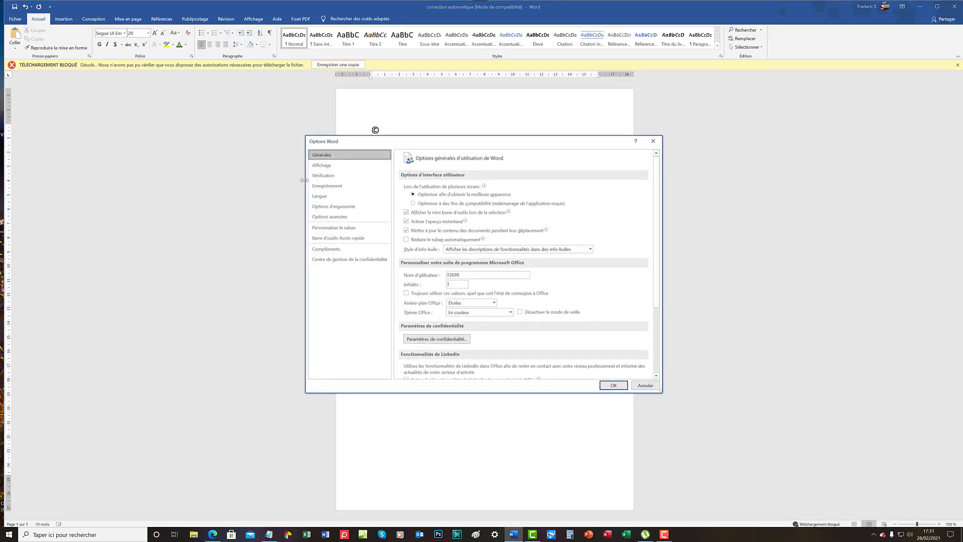
left_click(325, 177)
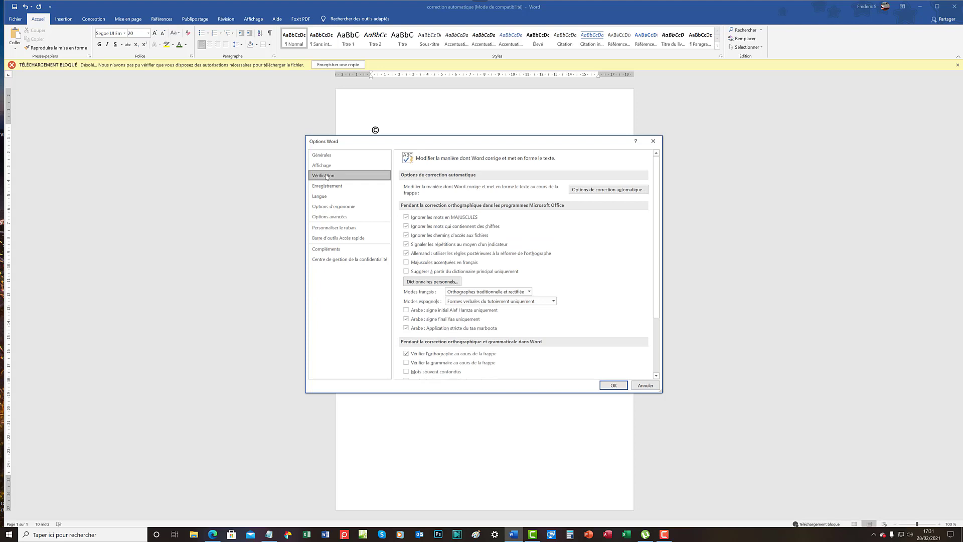
left_click(623, 193)
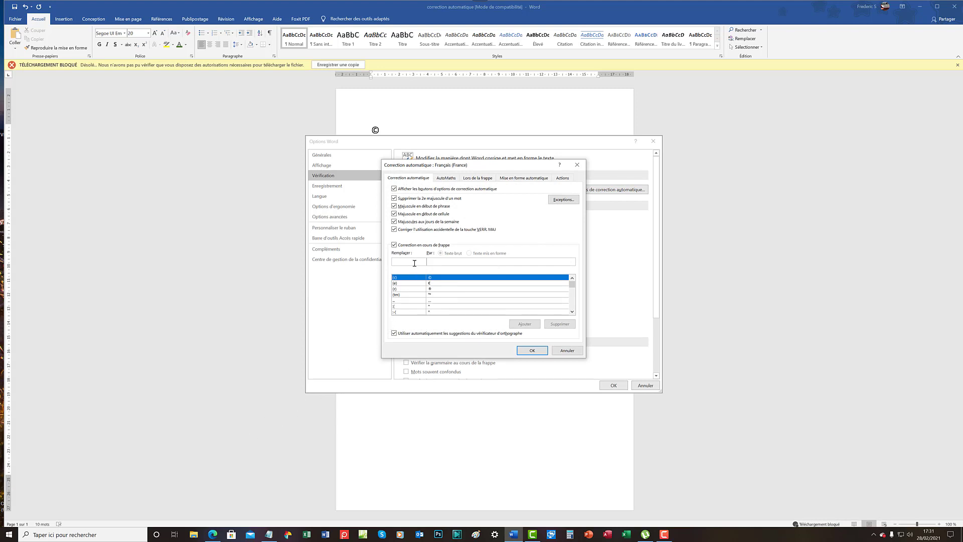
Find the "avsvp" entry by entering "avs" as the text to replace, and delete that entry from the correction list.
type("a")
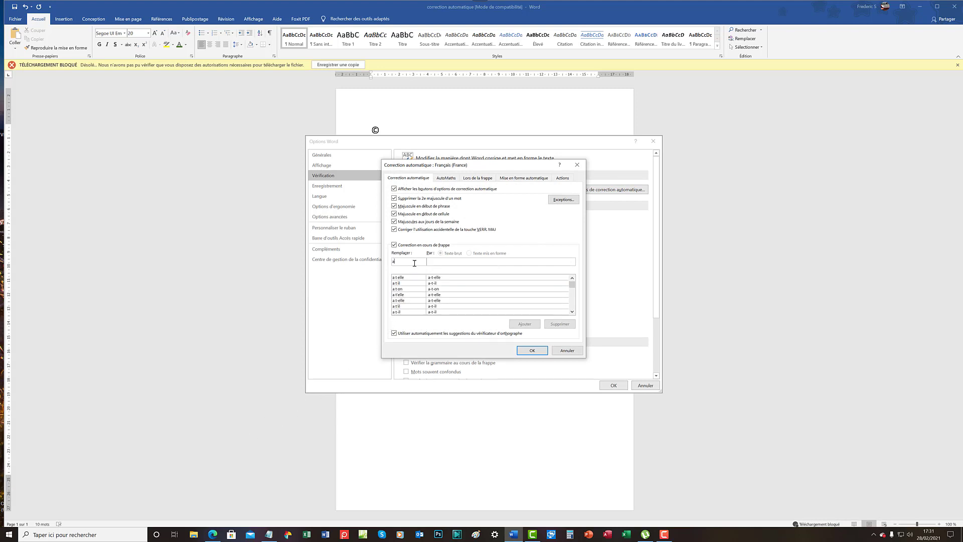
type("vs")
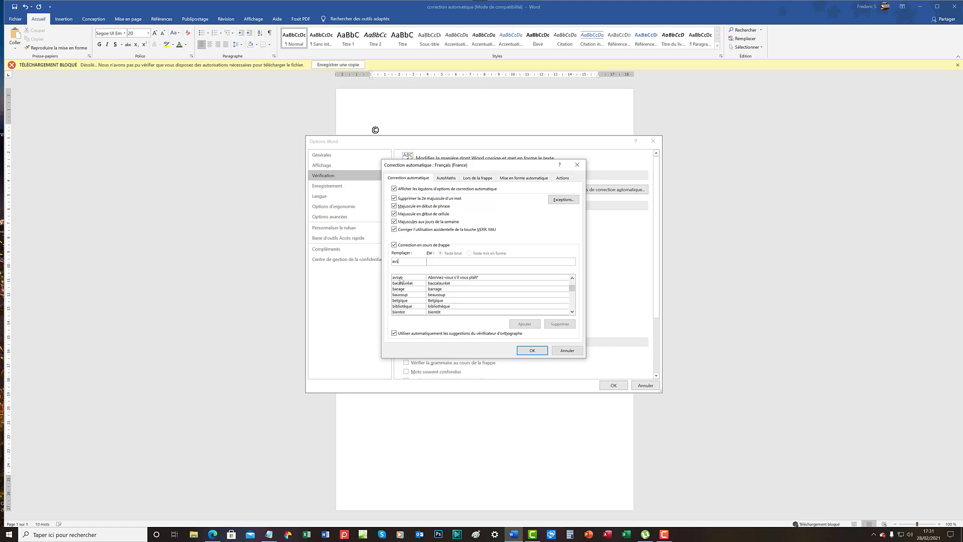
left_click(400, 277)
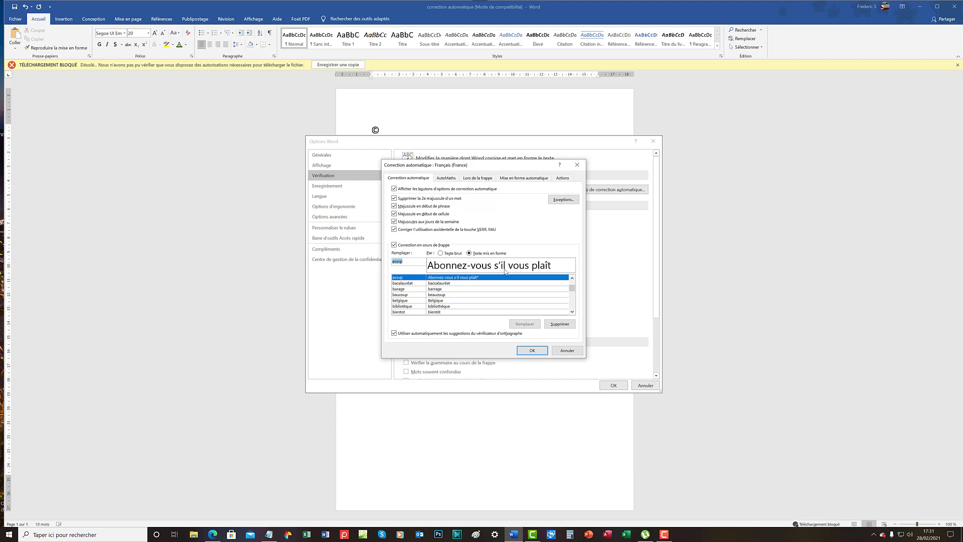
left_click(559, 324)
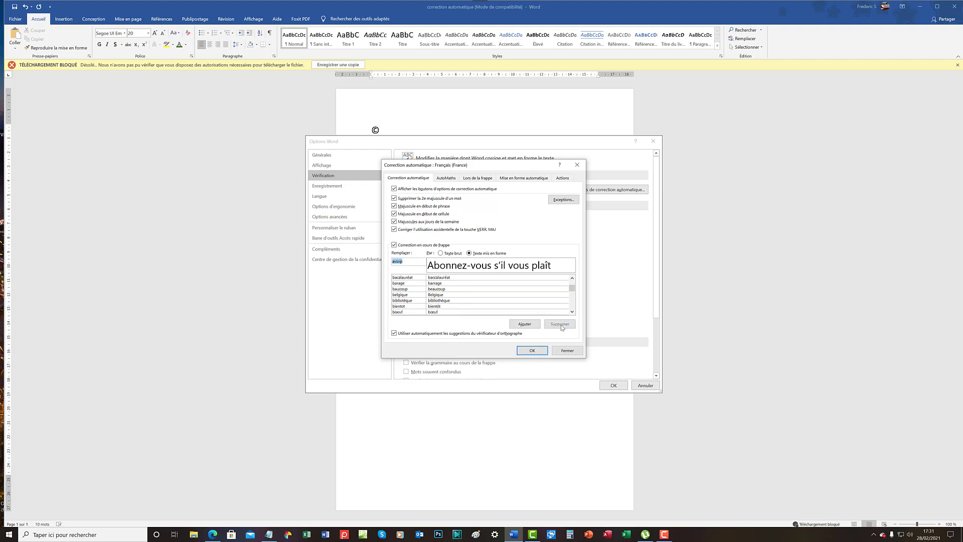
Clear the text to replace in the correction options, accept them, and close the Word options.
left_click(572, 278)
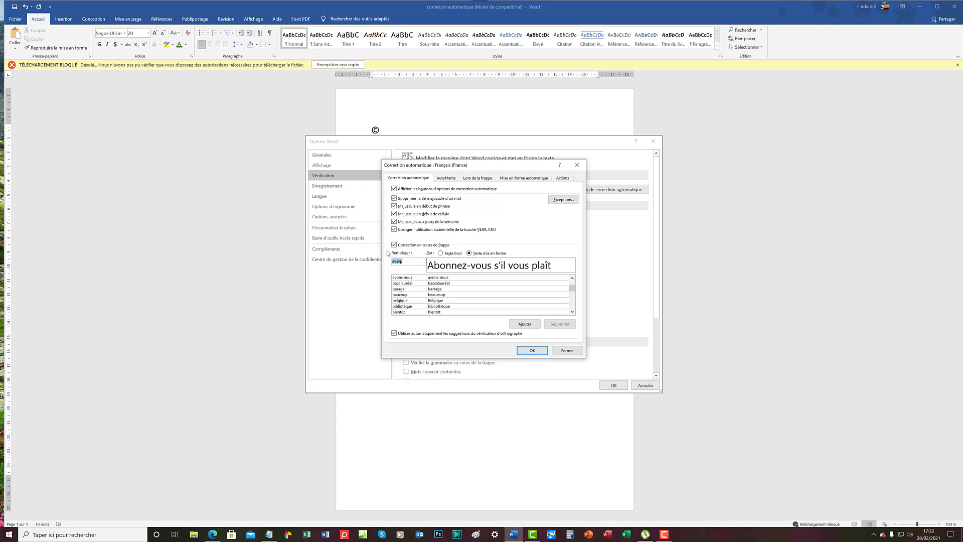
key("BackSpace")
left_click(532, 351)
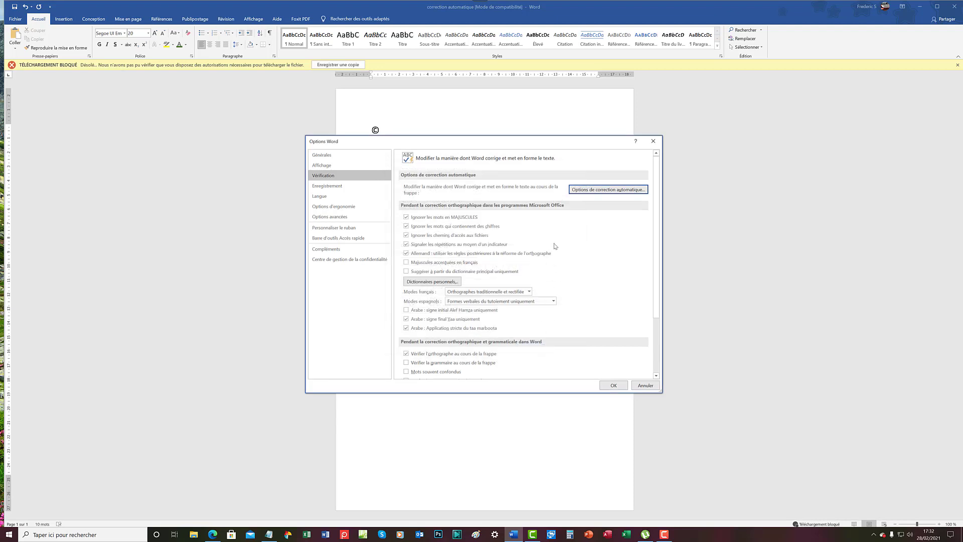
left_click(653, 141)
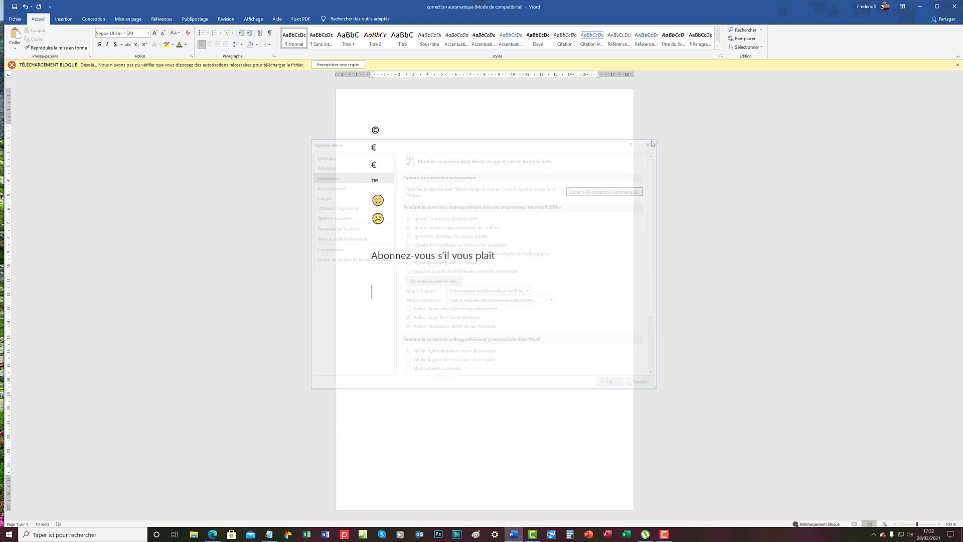
Replace the sentence "Abonnez-vous s'il vous plaît" by entering the code "avsvp" followed by a new line.
left_click_drag(514, 255, 381, 256)
key("Delete")
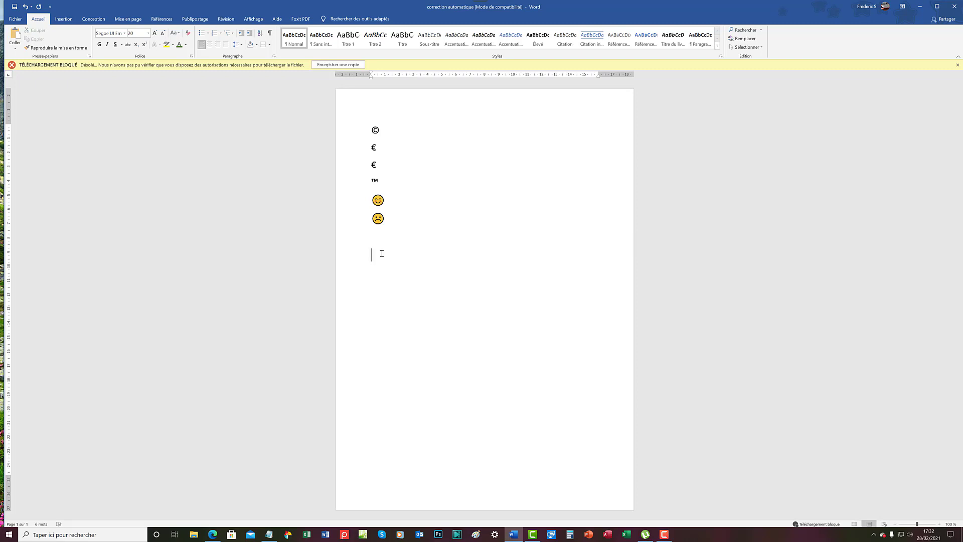
type("avsva")
key("BackSpace")
type("p")
key("Return")
Delete the word "Avsvp" below the emoji lines.
left_click_drag(400, 255, 368, 254)
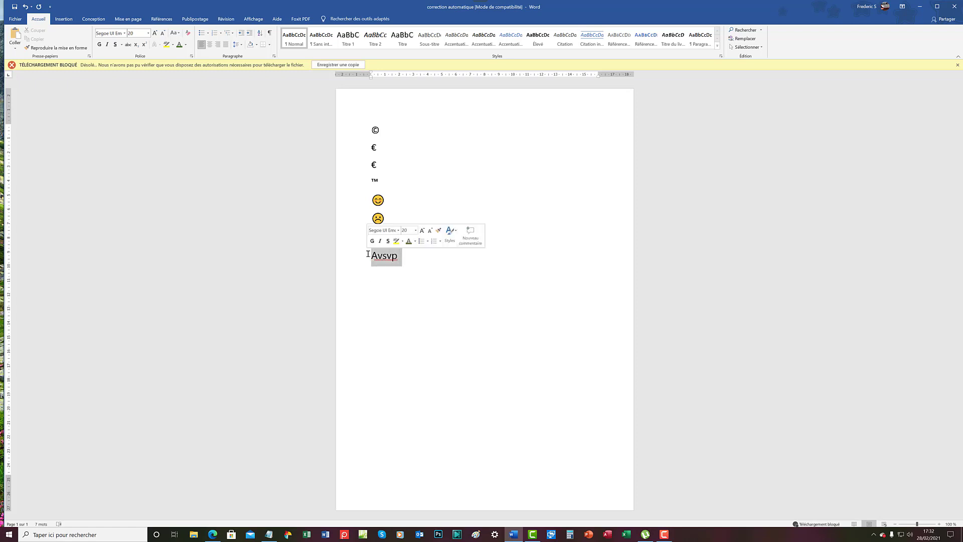
key("Delete")
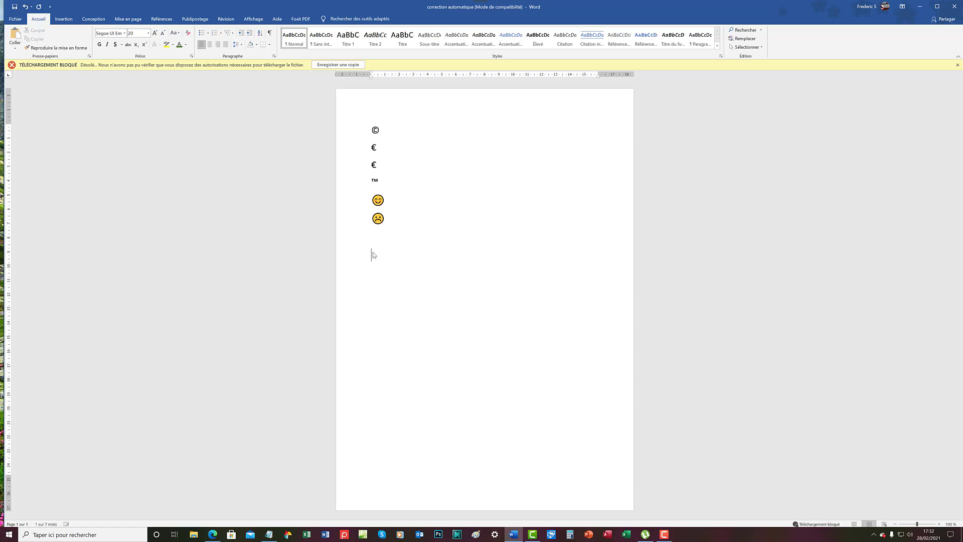
Open the automatic correction options again from the Vérification page of the Word options.
left_click(16, 21)
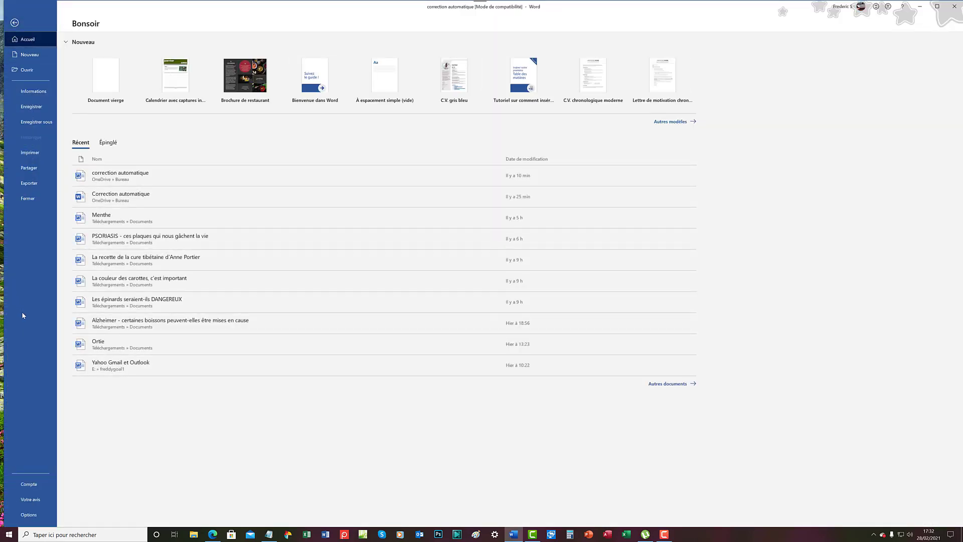
left_click(28, 514)
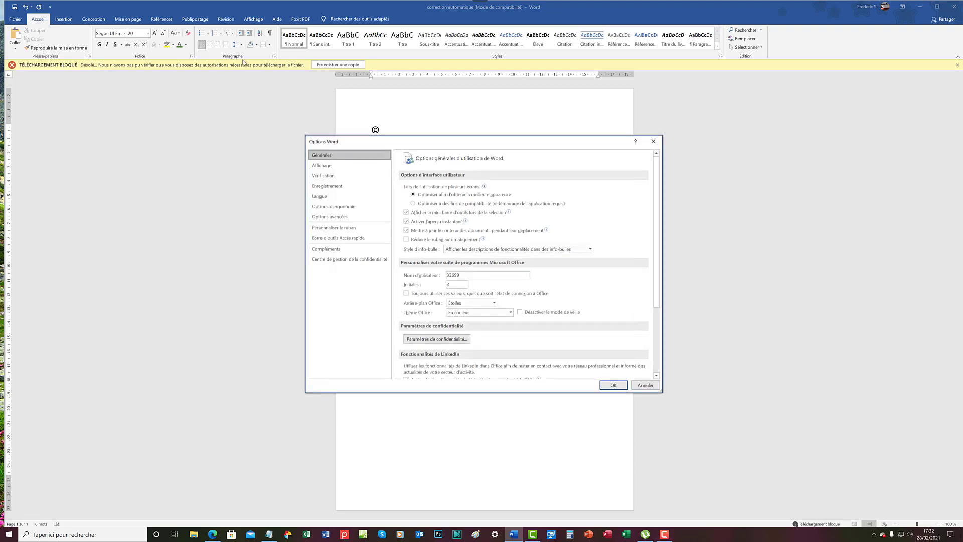
left_click(323, 175)
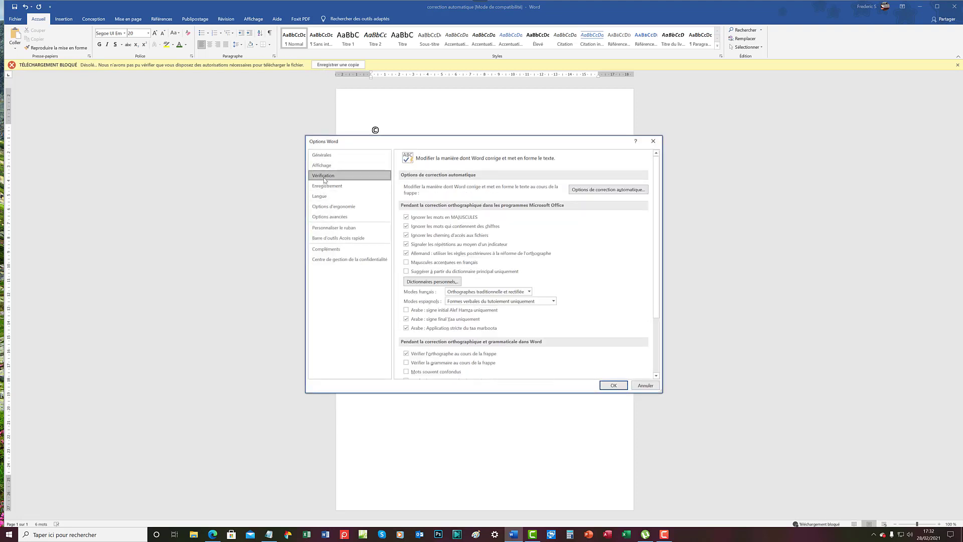
left_click(634, 191)
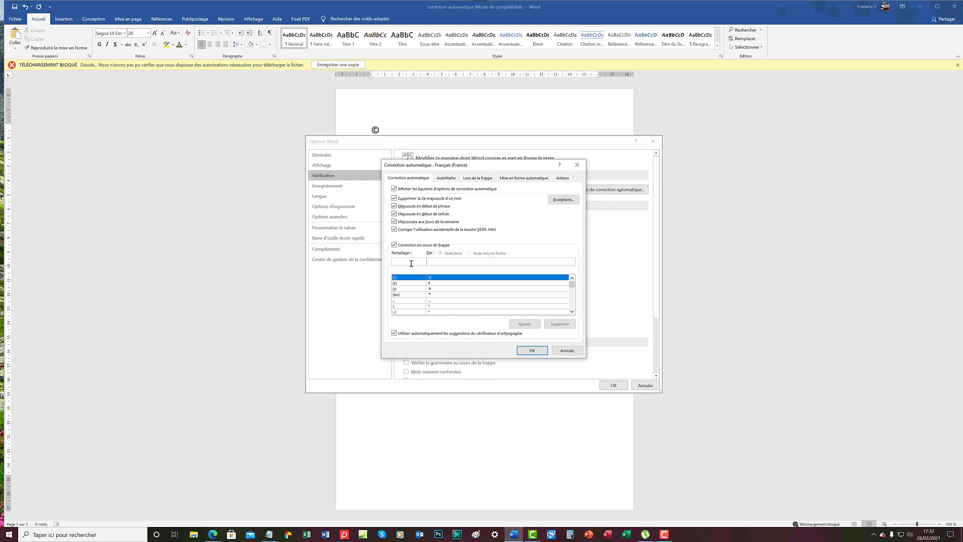
Search the correction list for entries beginning with "avs", and check the neighbouring entries by entering "ba" instead.
type("avs")
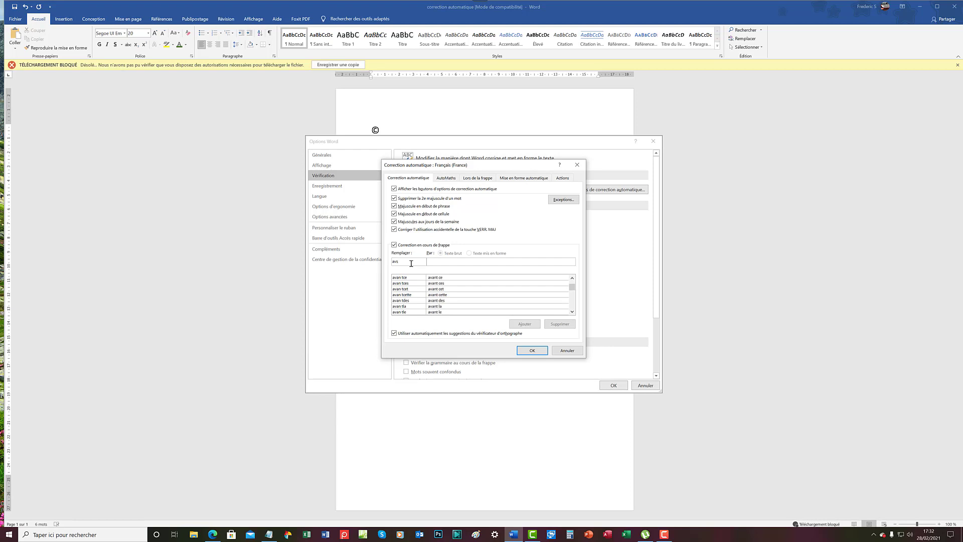
key("BackSpace")
key("BackSpace")
type("b")
left_click(572, 278)
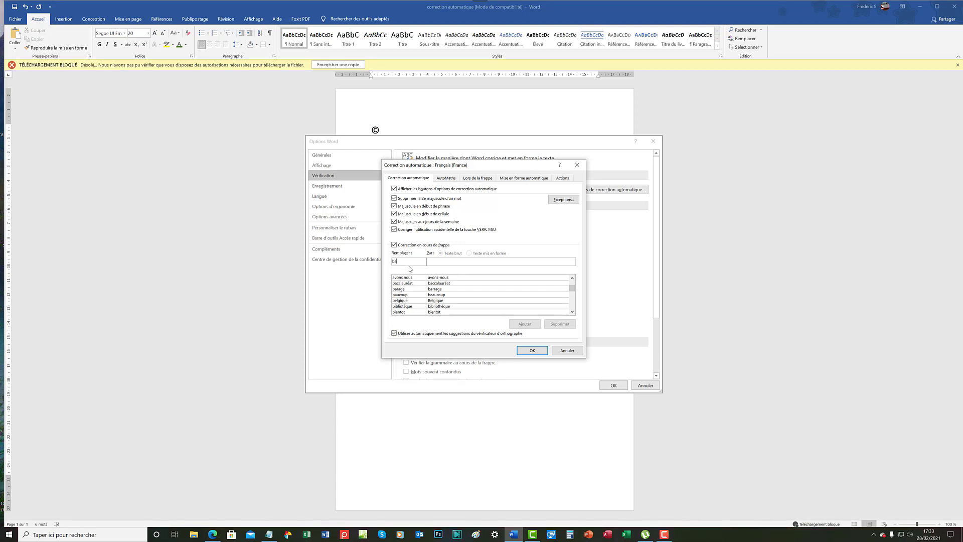
Clear the text to replace, and close the automatic correction and Word options without adding an entry.
left_click_drag(407, 261, 387, 261)
key("BackSpace")
left_click(579, 164)
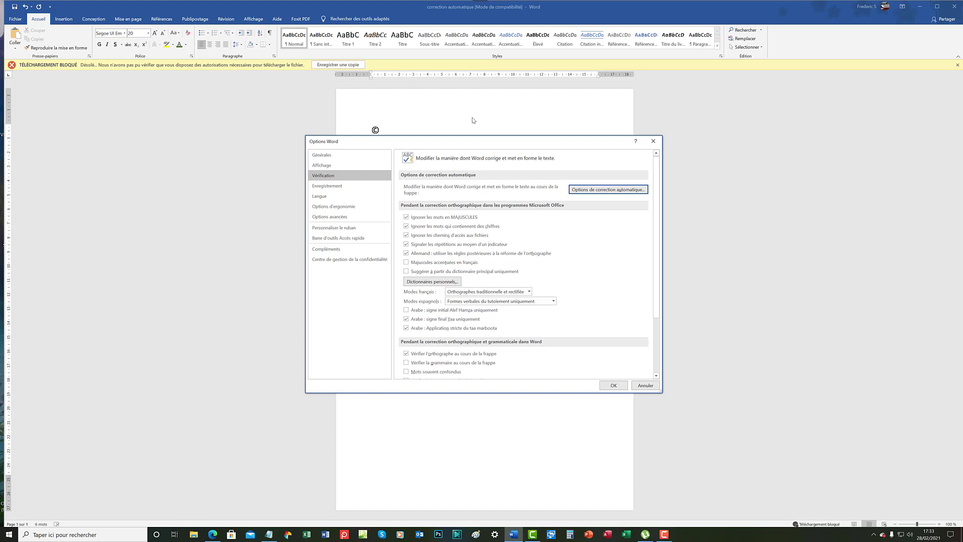
left_click(654, 141)
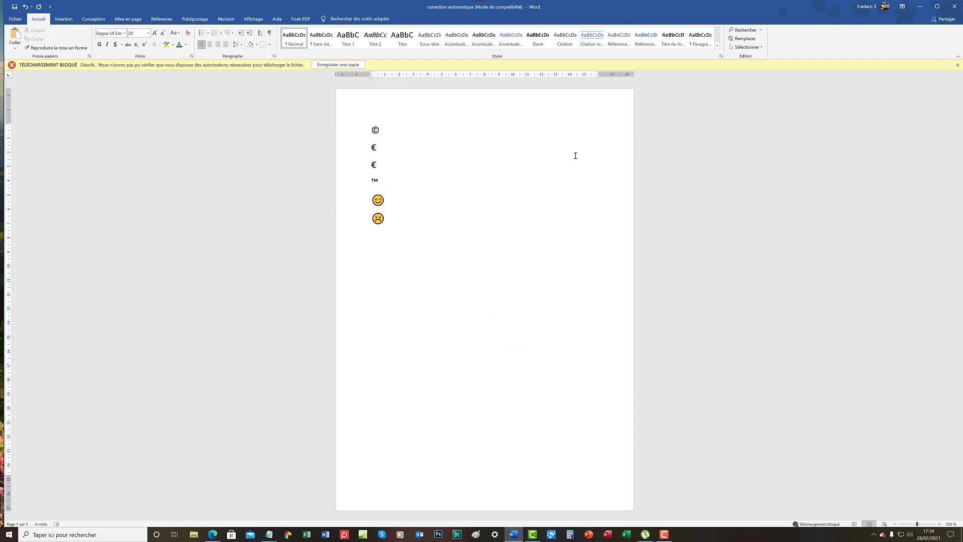